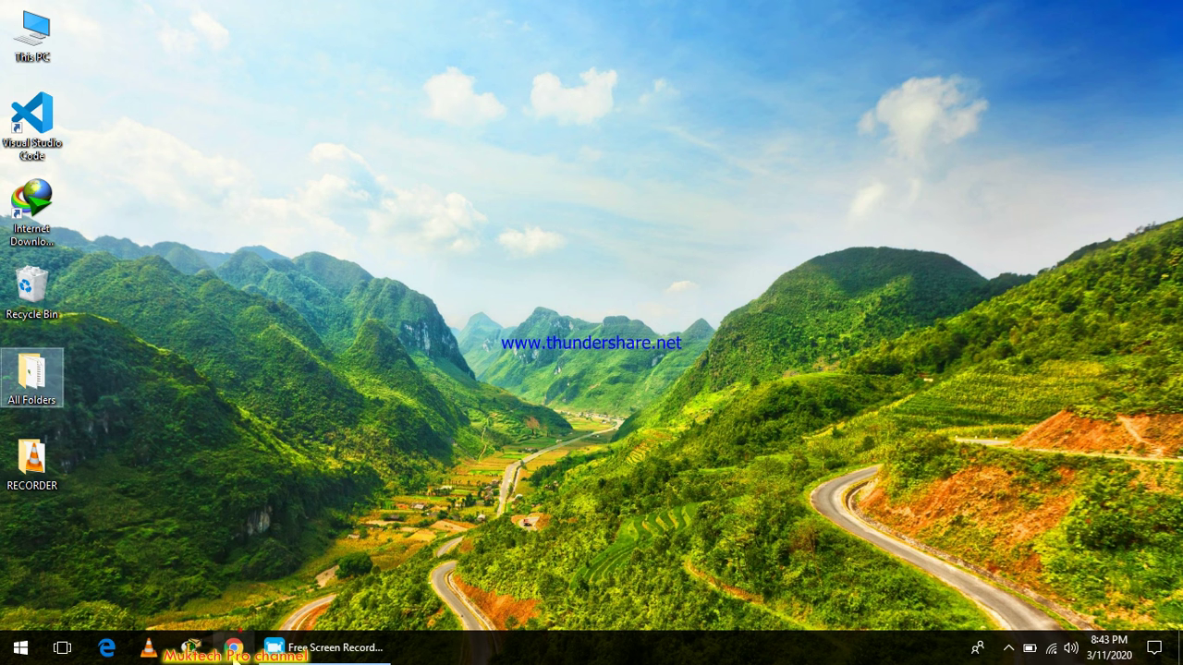
# Step: Launch Google Chrome from the taskbar icon
pyautogui.click(238, 642)
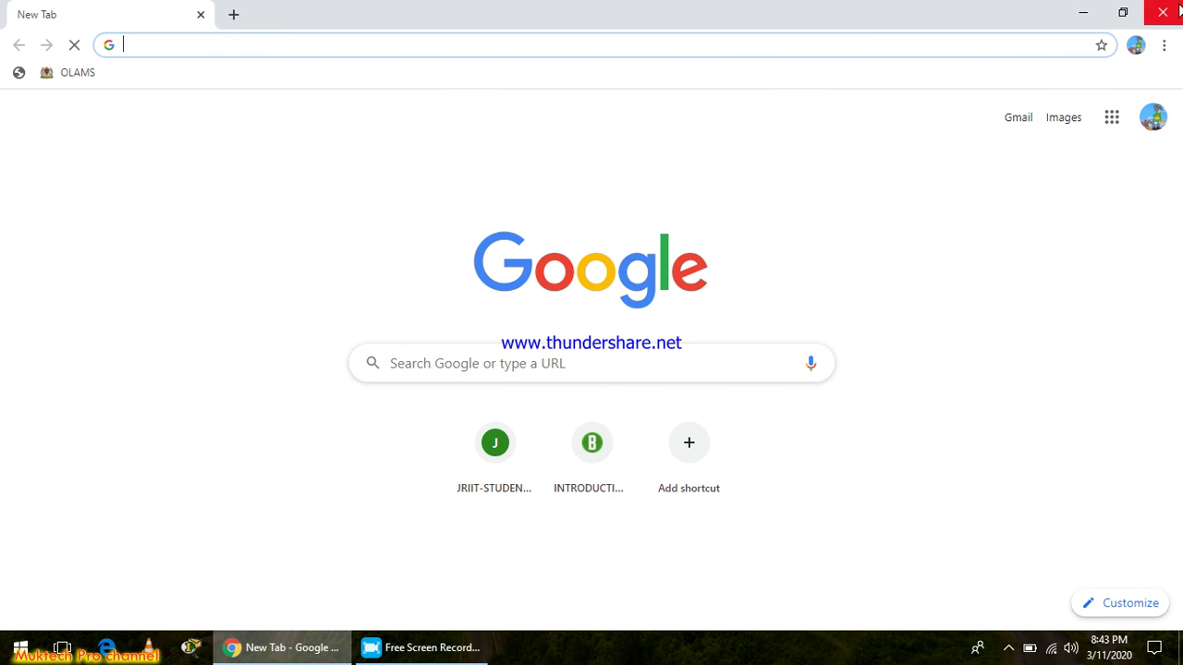
# Step: Focus the address bar and bring up Chrome's three-dot main menu
pyautogui.click(870, 49)
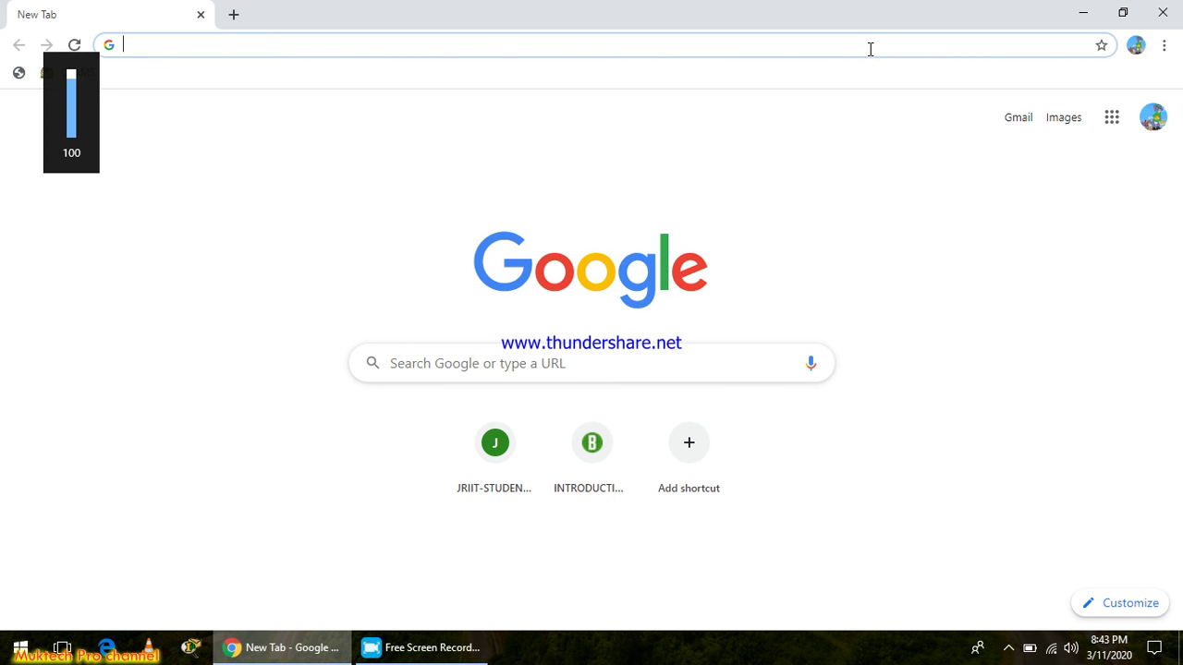
pyautogui.click(1165, 45)
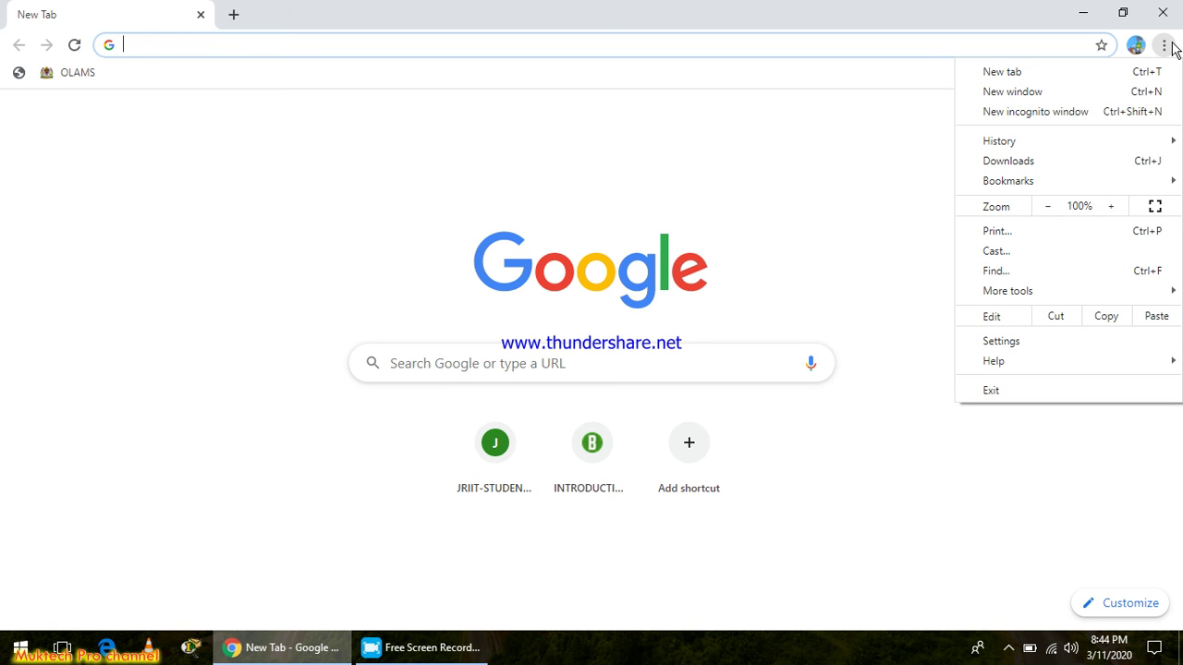
# Step: Add a second New Tab from the main menu, then switch between tabs ending on the first
pyautogui.click(1171, 43)
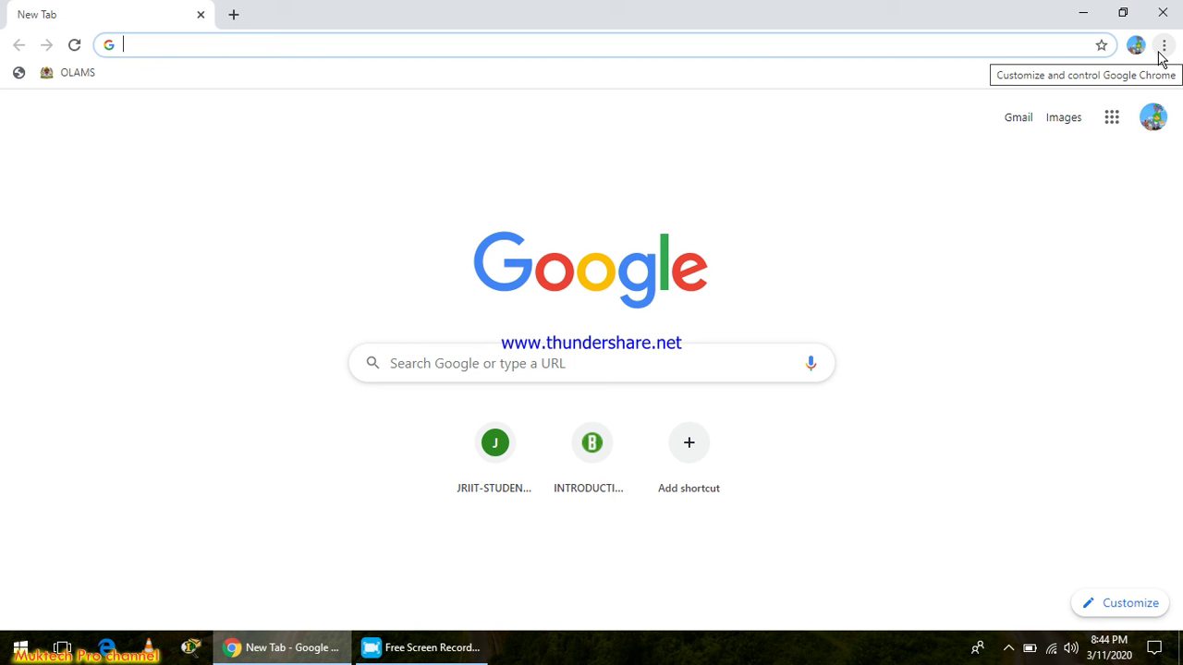
pyautogui.click(1163, 48)
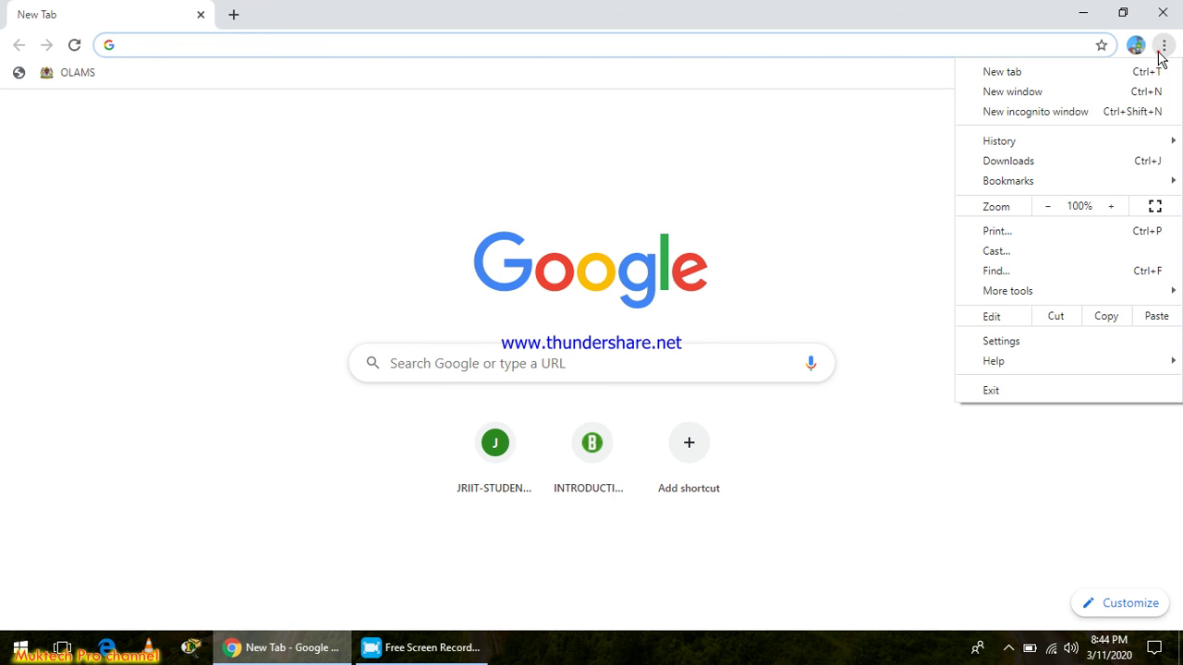
pyautogui.click(1099, 73)
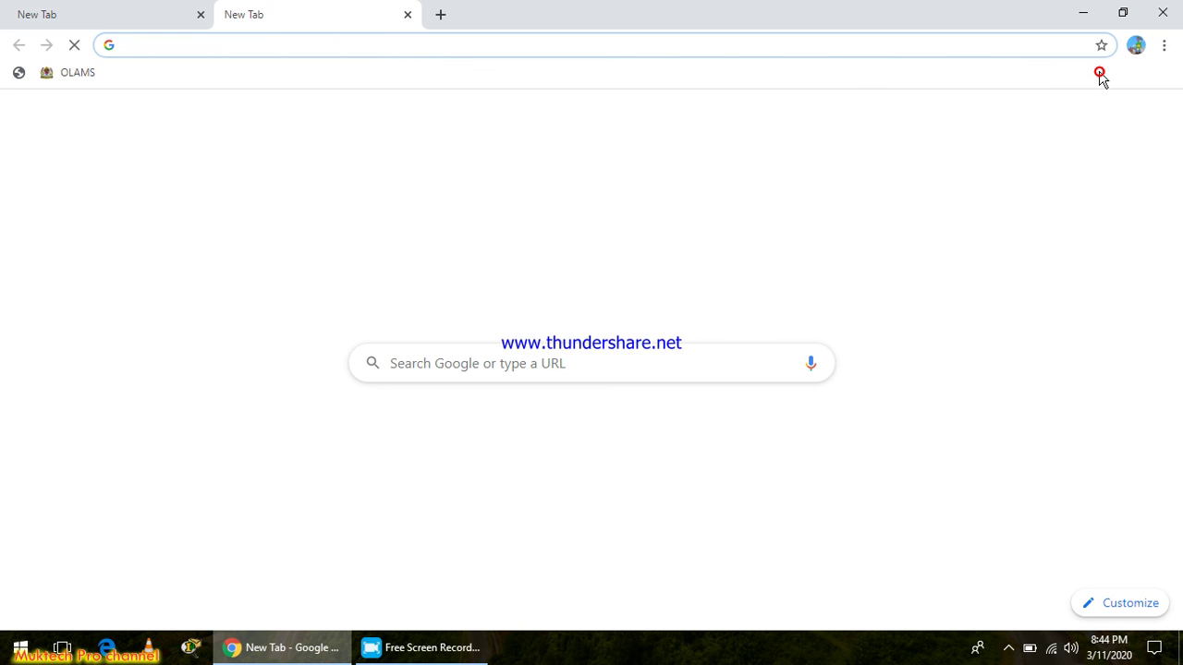
pyautogui.click(82, 9)
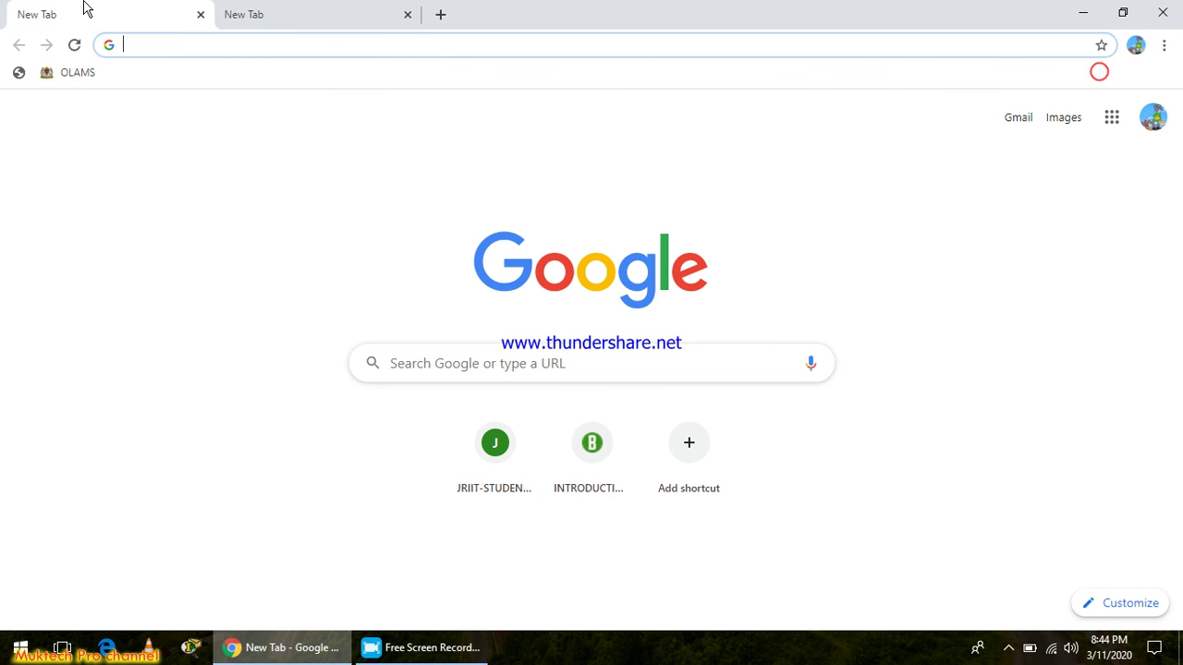
pyautogui.click(344, 14)
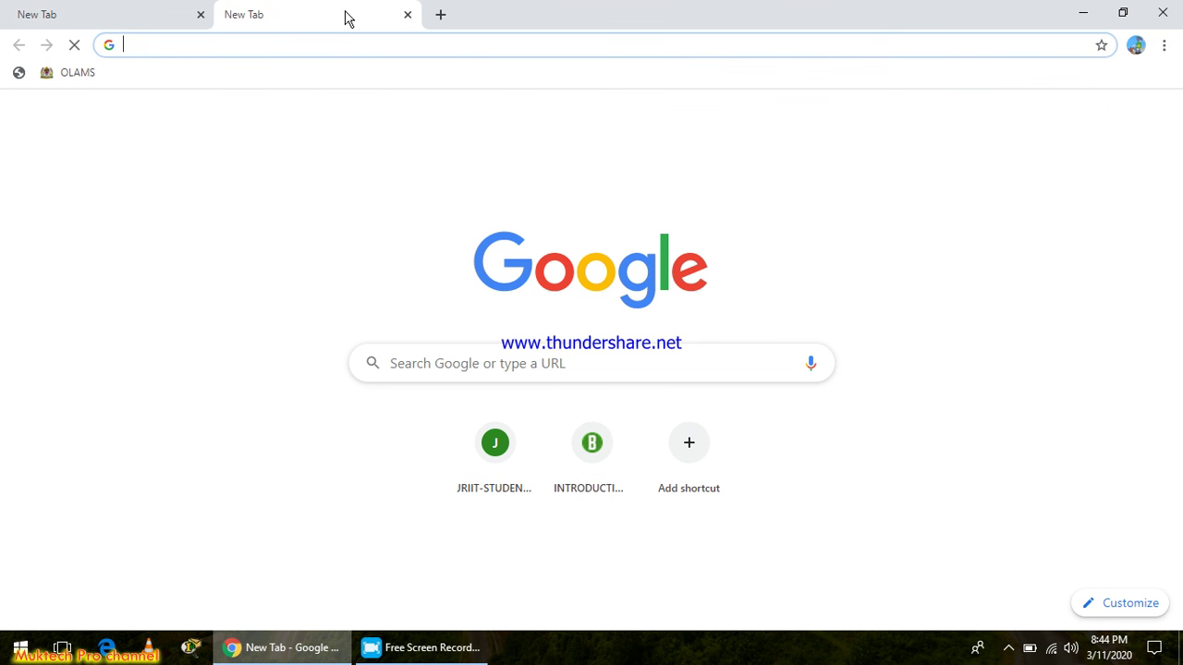
pyautogui.click(169, 8)
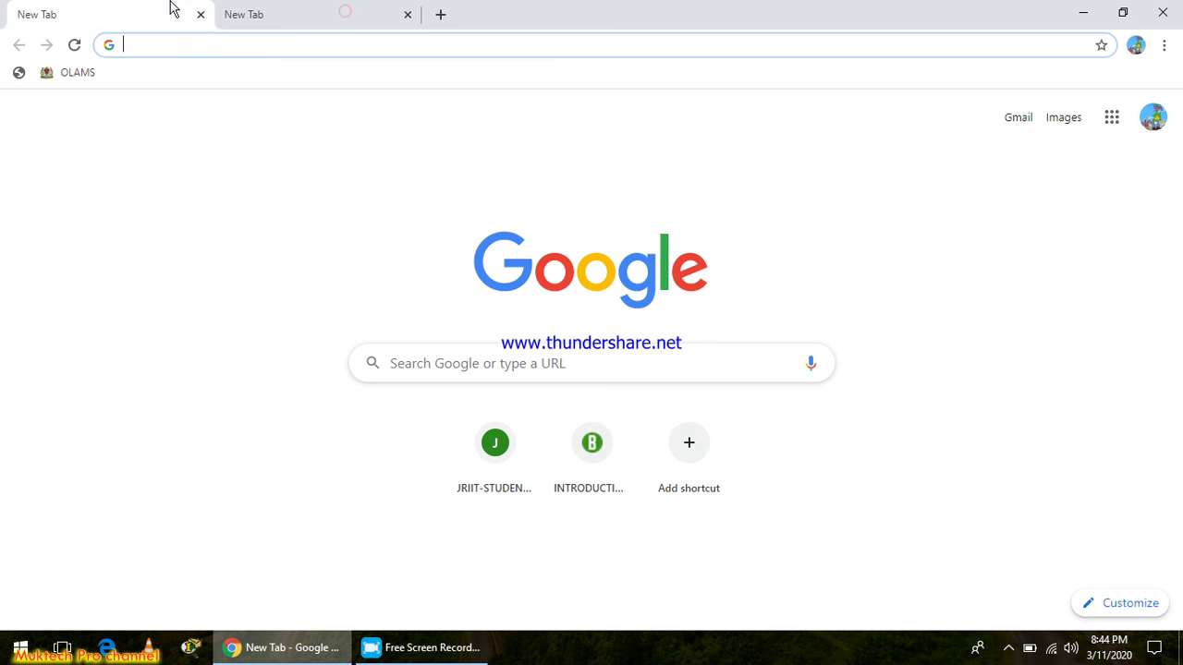
# Step: Load muksitenews.blogspot.com in the first tab using the address-bar autocomplete from 'muksitenew'
pyautogui.click(197, 39)
pyautogui.write('muks')
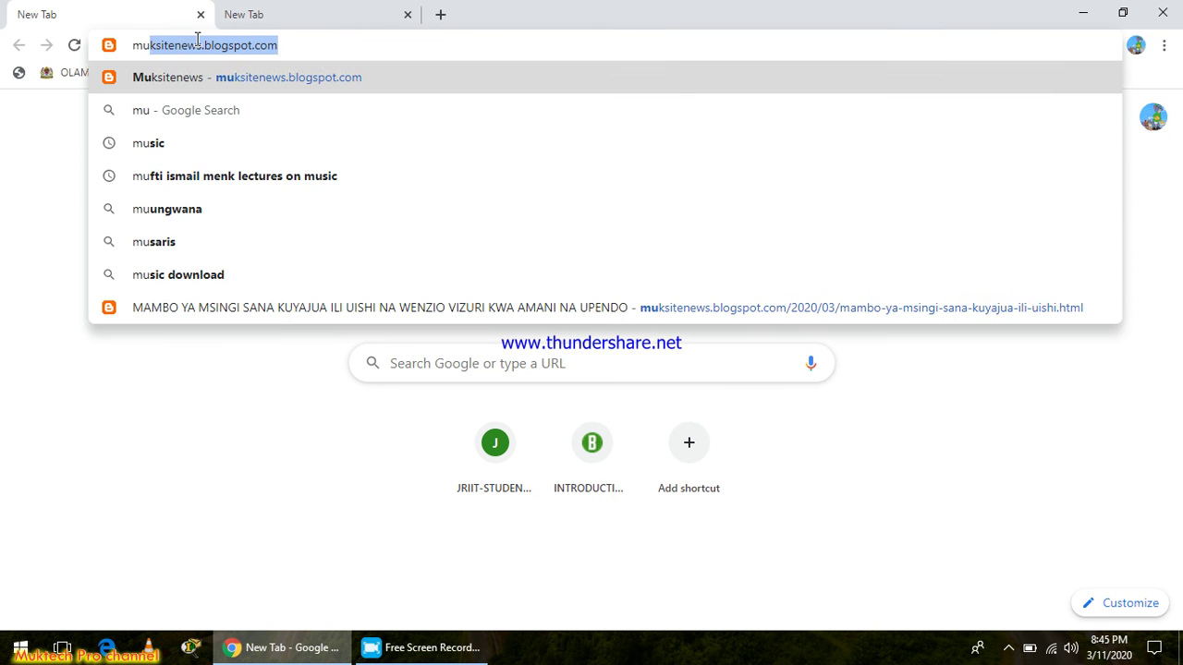
pyautogui.write('ite')
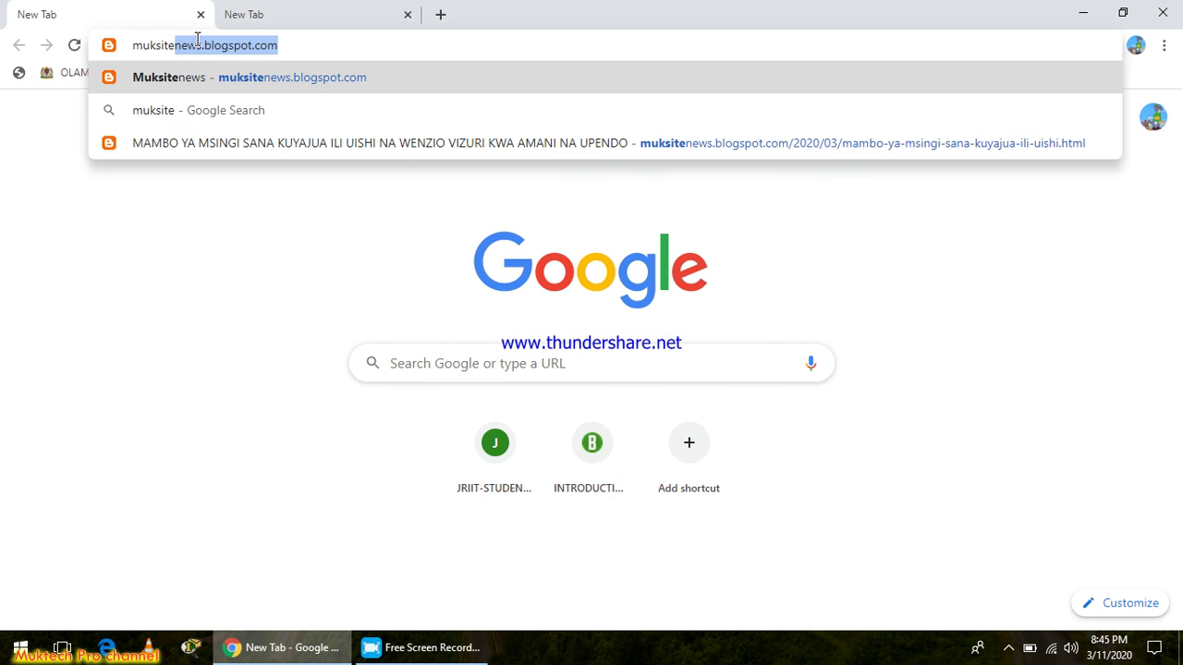
pyautogui.write('new')
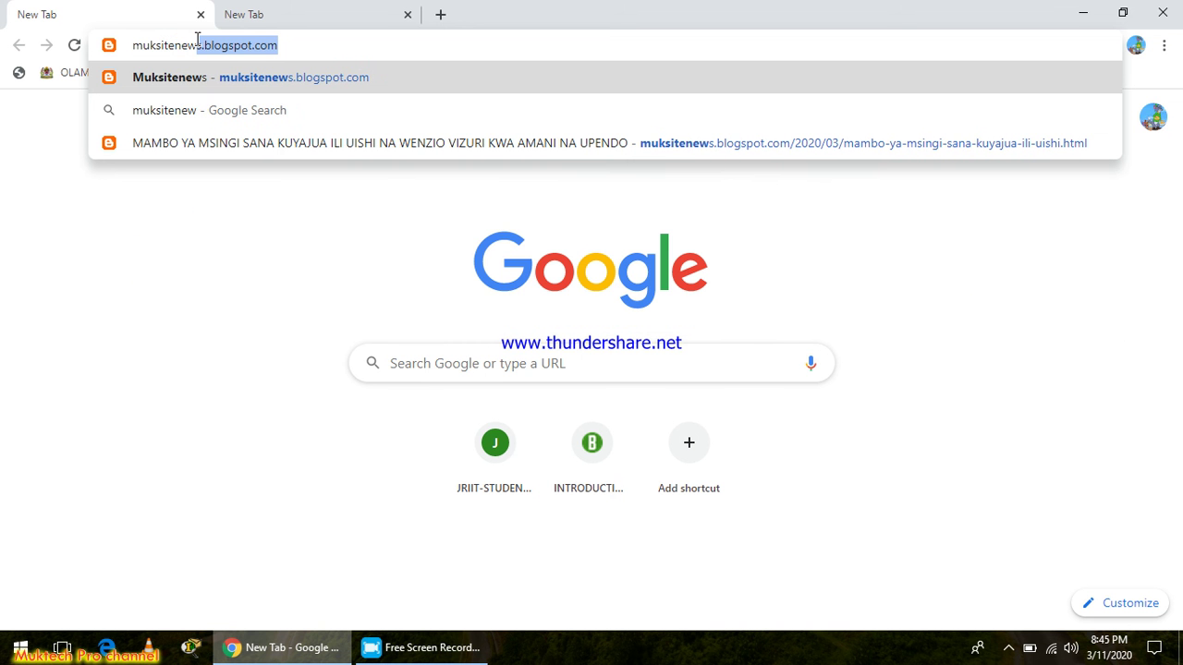
pyautogui.press('Return')
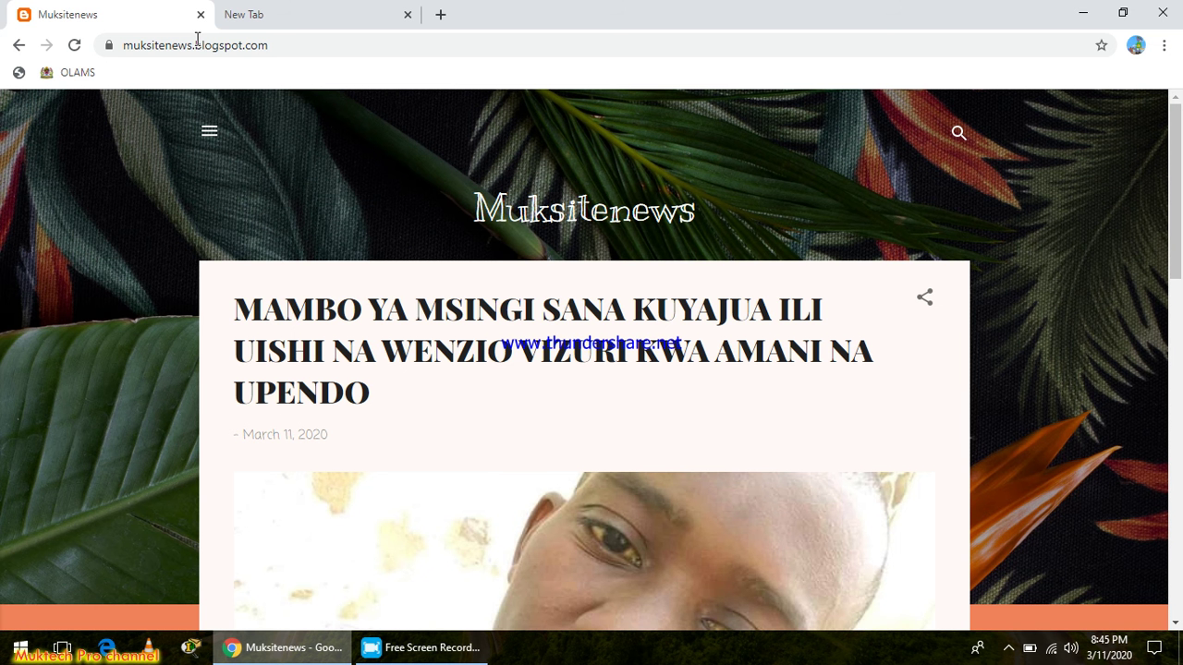
# Step: Search 'You tube' in the second tab and open the YouTube home page from the results
pyautogui.click(305, 10)
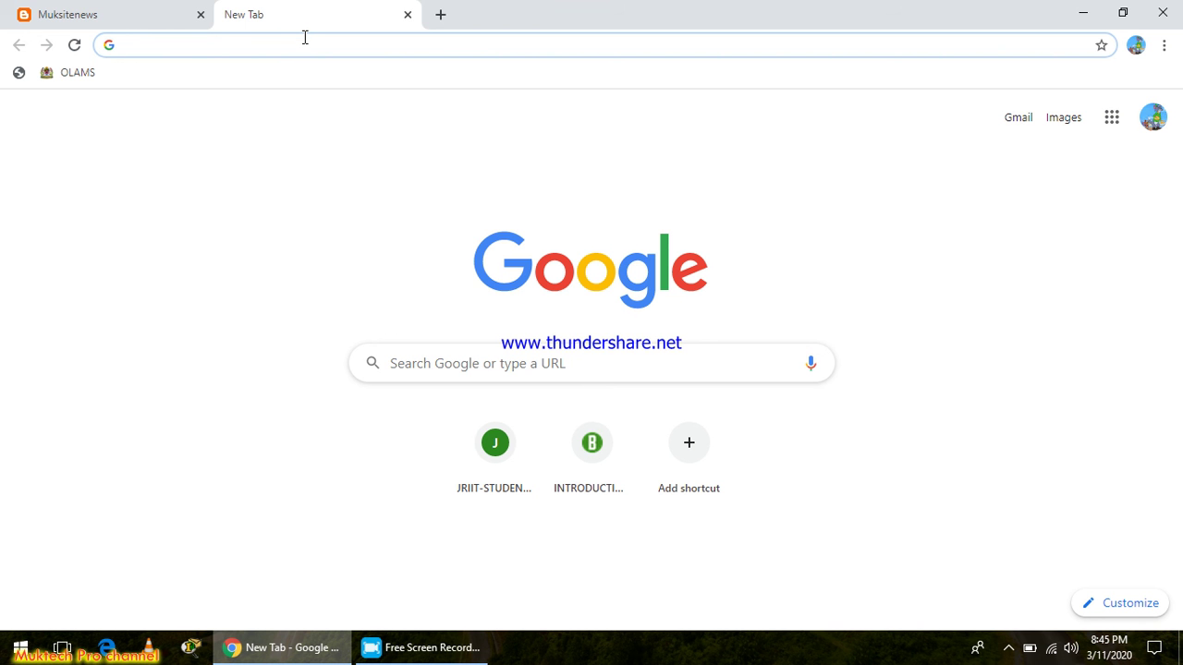
pyautogui.click(305, 37)
pyautogui.write('Y')
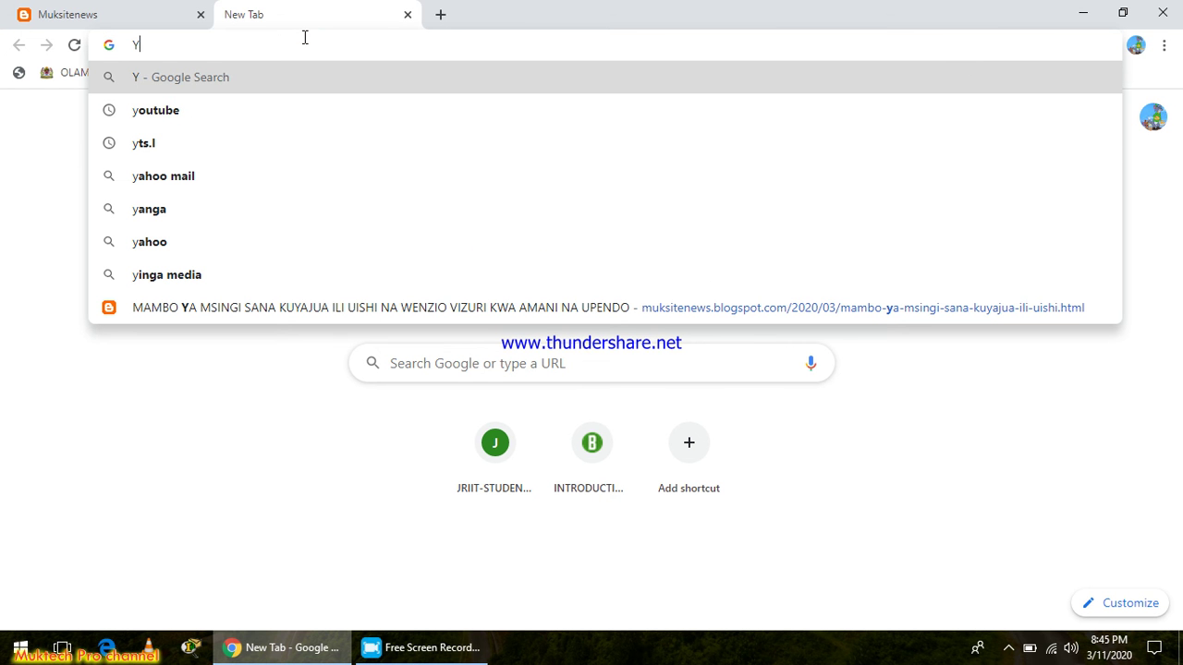
pyautogui.write('ou tube')
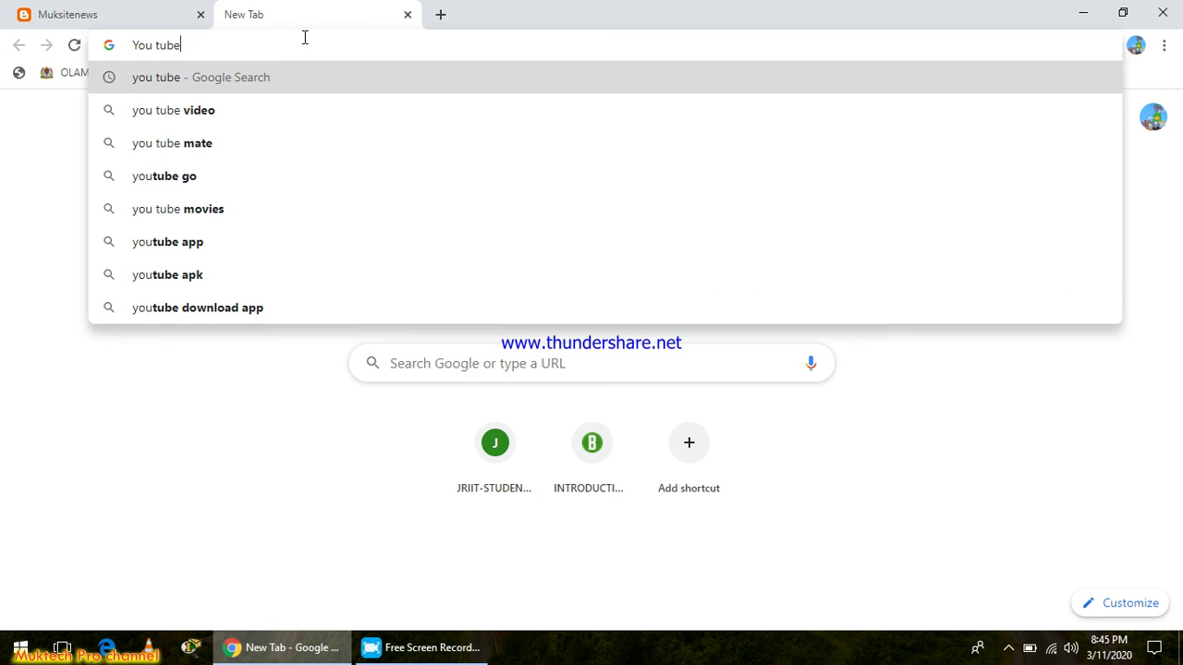
pyautogui.press('Return')
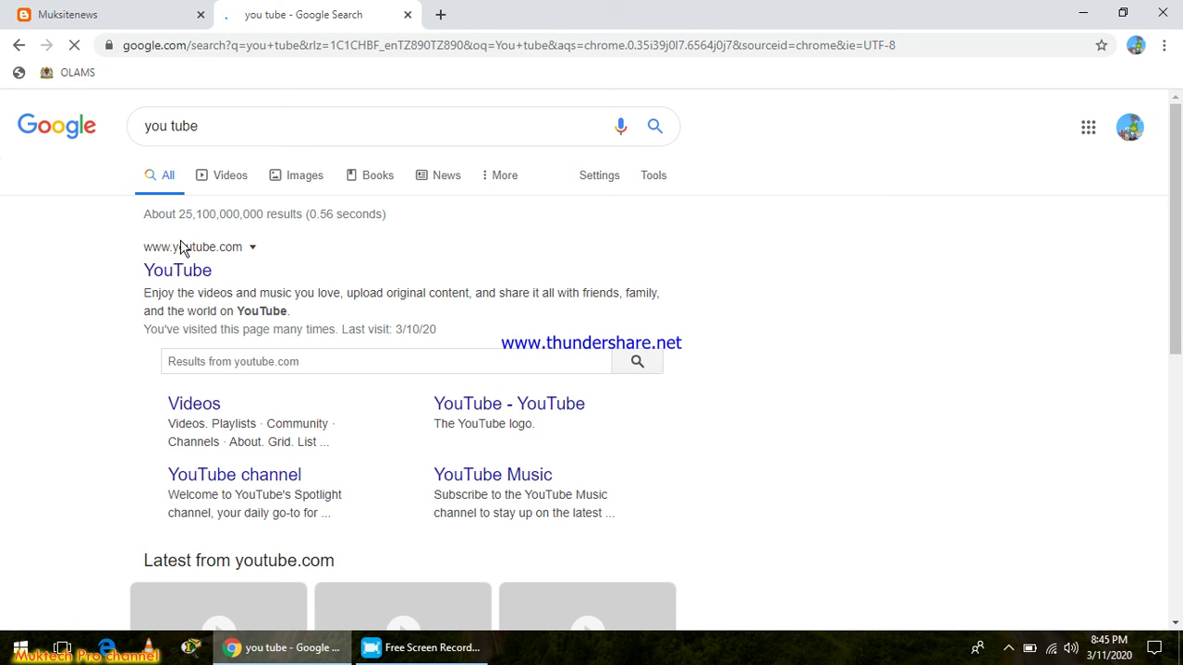
pyautogui.click(184, 274)
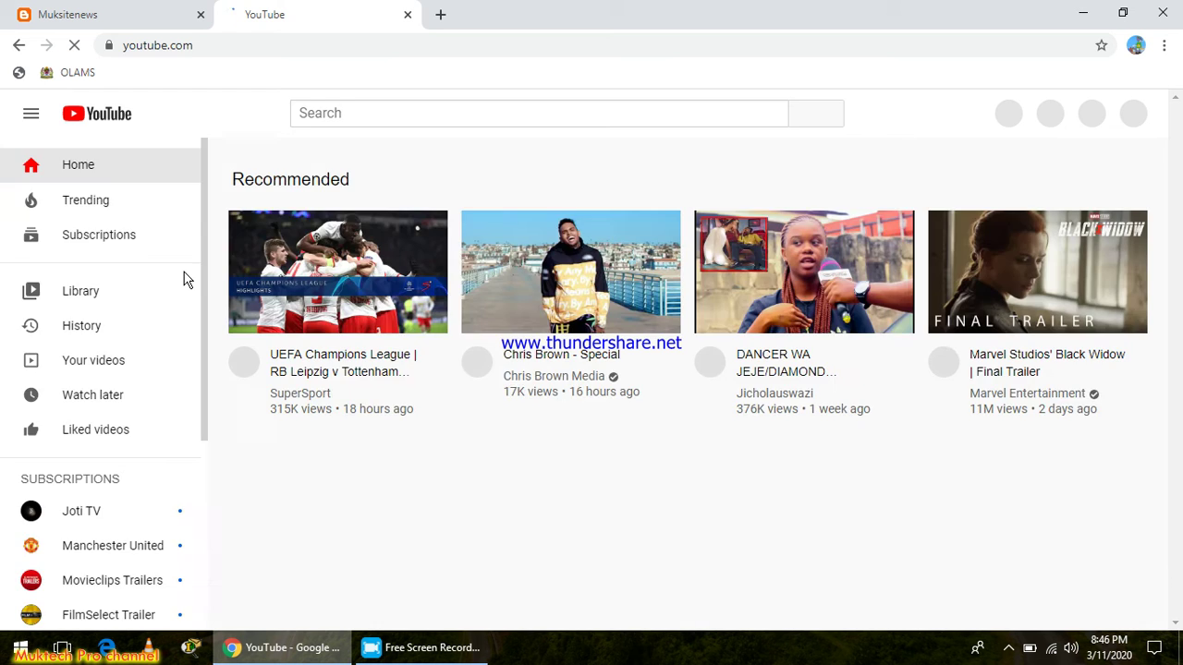
# Step: Open and close an extra blank tab, close the YouTube tab, and start a fresh blank tab
pyautogui.hotkey('ctrl', 't')
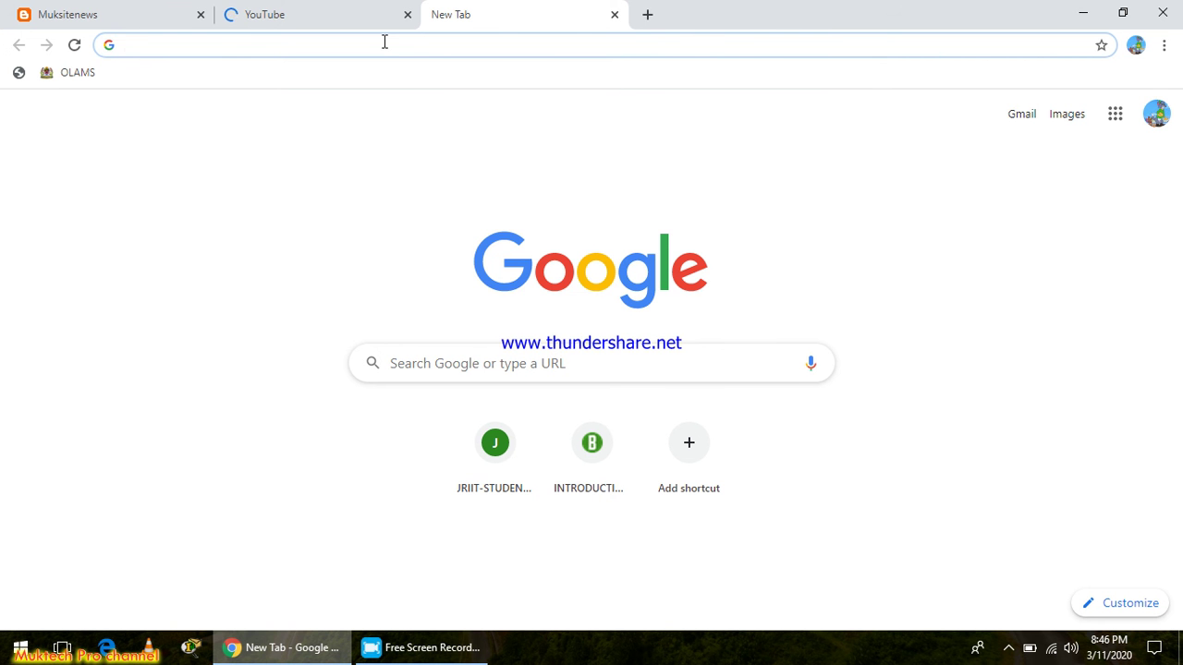
pyautogui.click(615, 17)
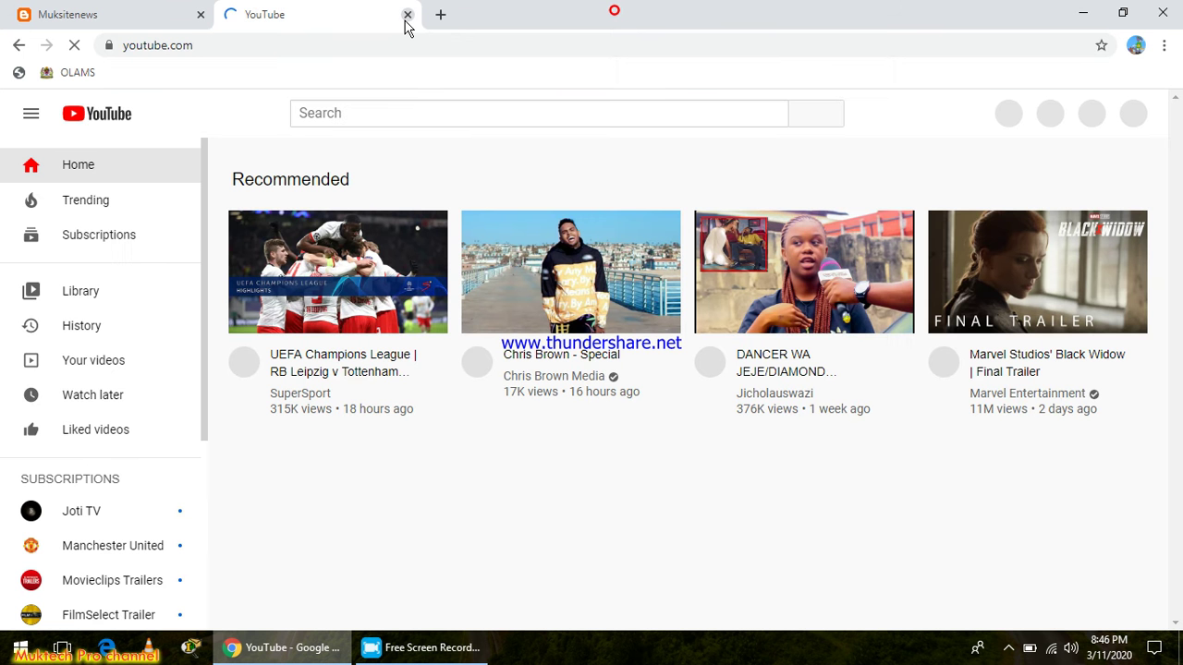
pyautogui.click(407, 17)
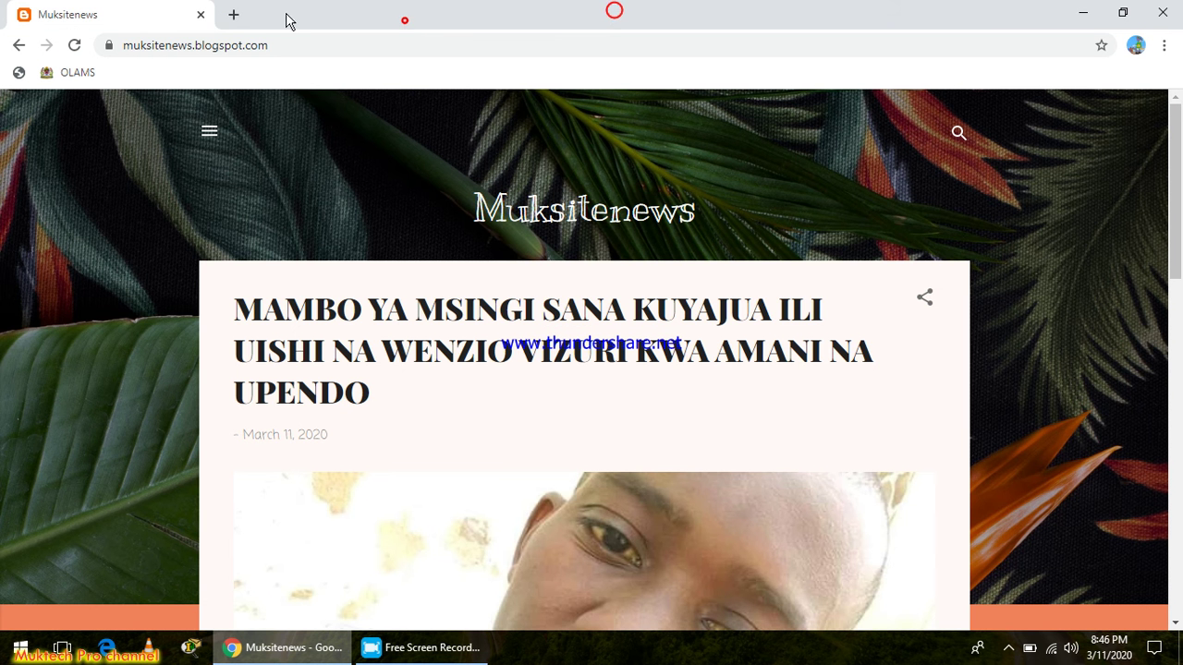
pyautogui.click(234, 14)
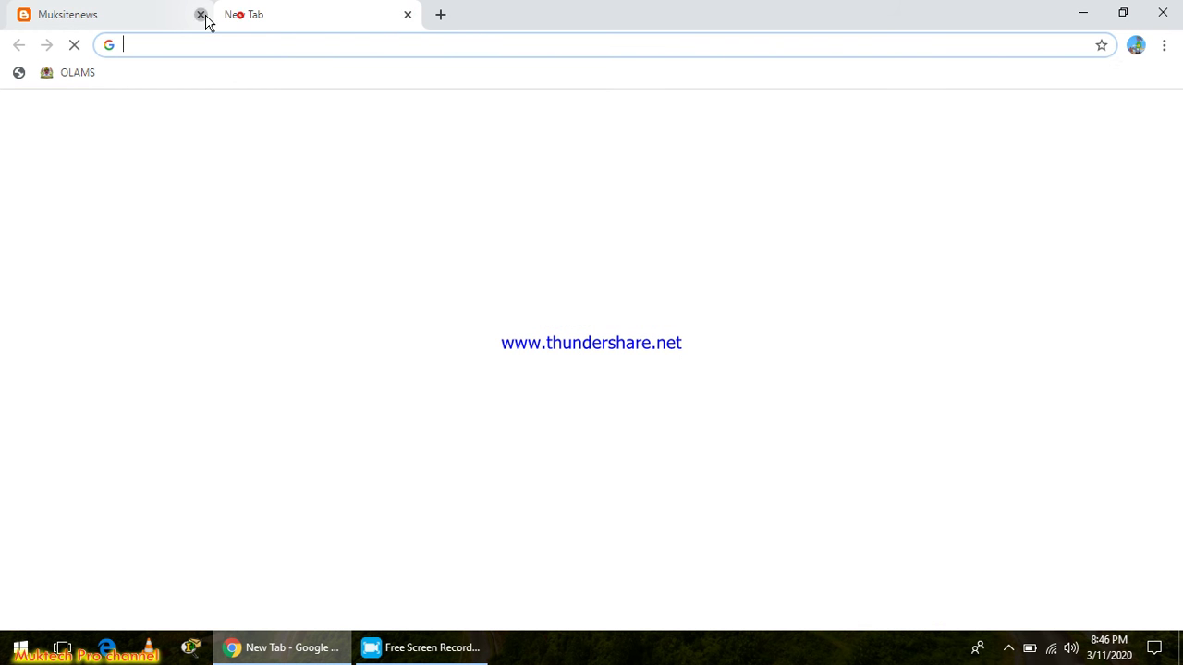
# Step: Close the Muksitenews tab and launch a New incognito window from the ⋮ menu
pyautogui.click(203, 17)
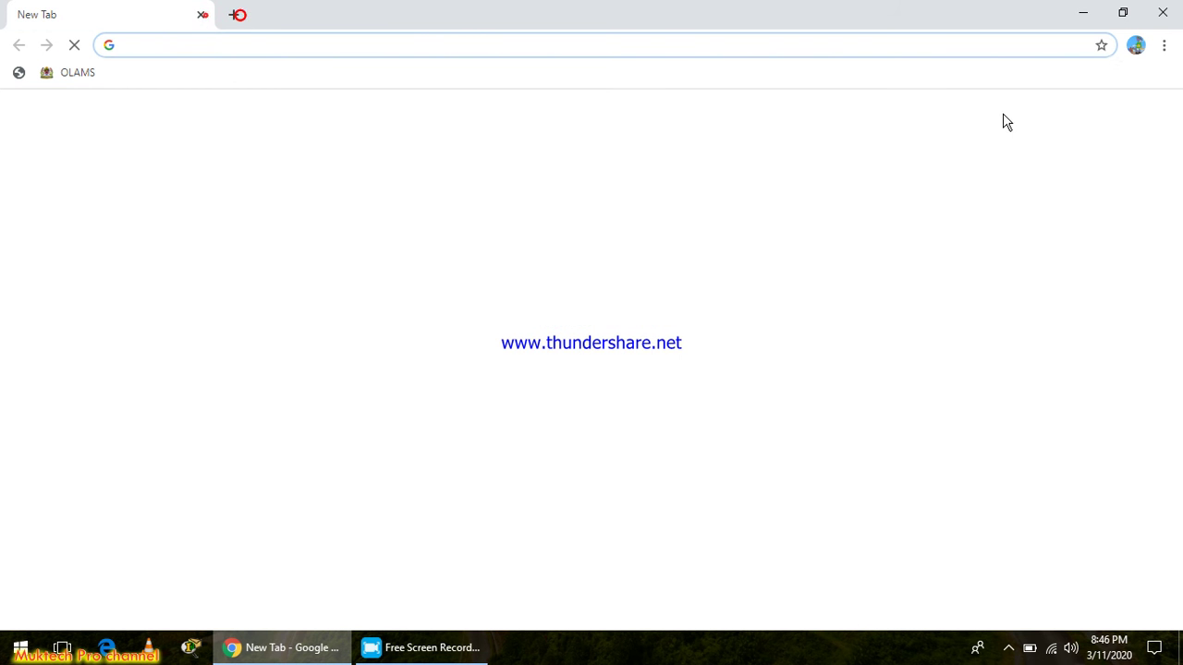
pyautogui.click(1164, 53)
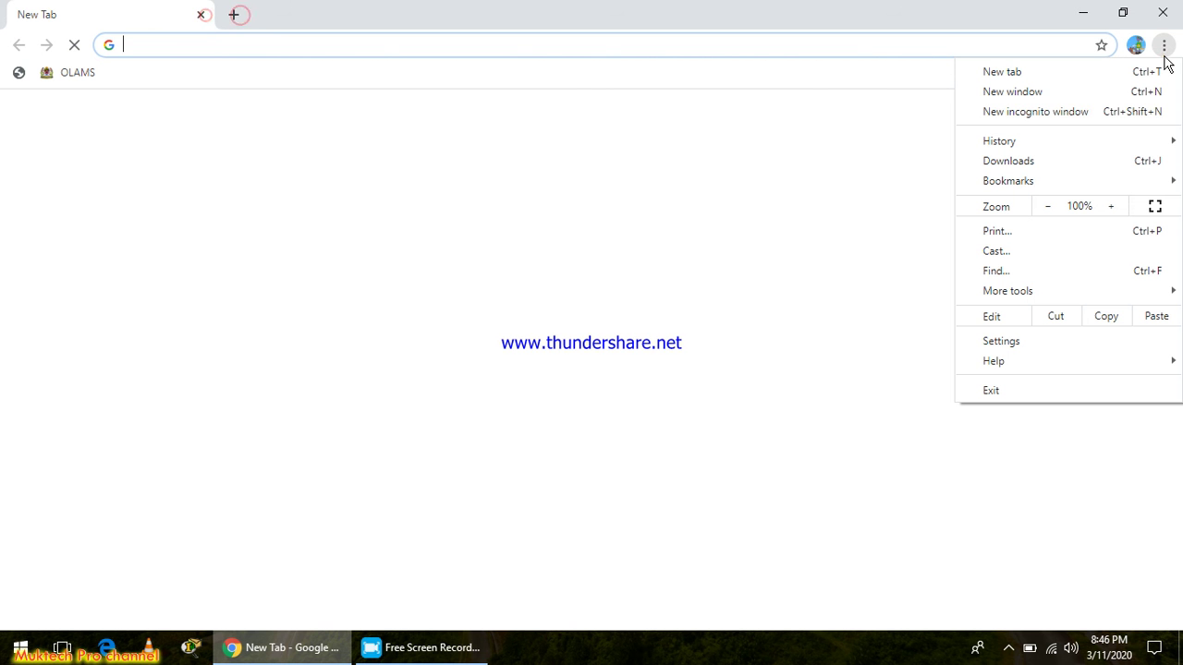
pyautogui.click(1069, 112)
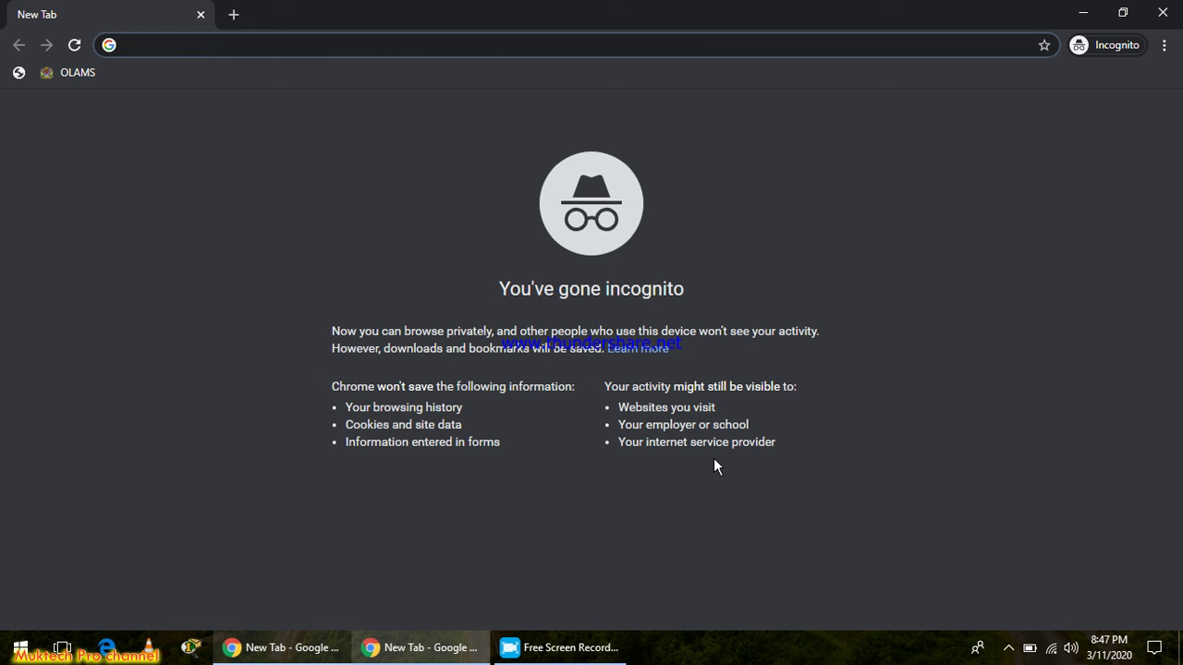
pyautogui.click(772, 399)
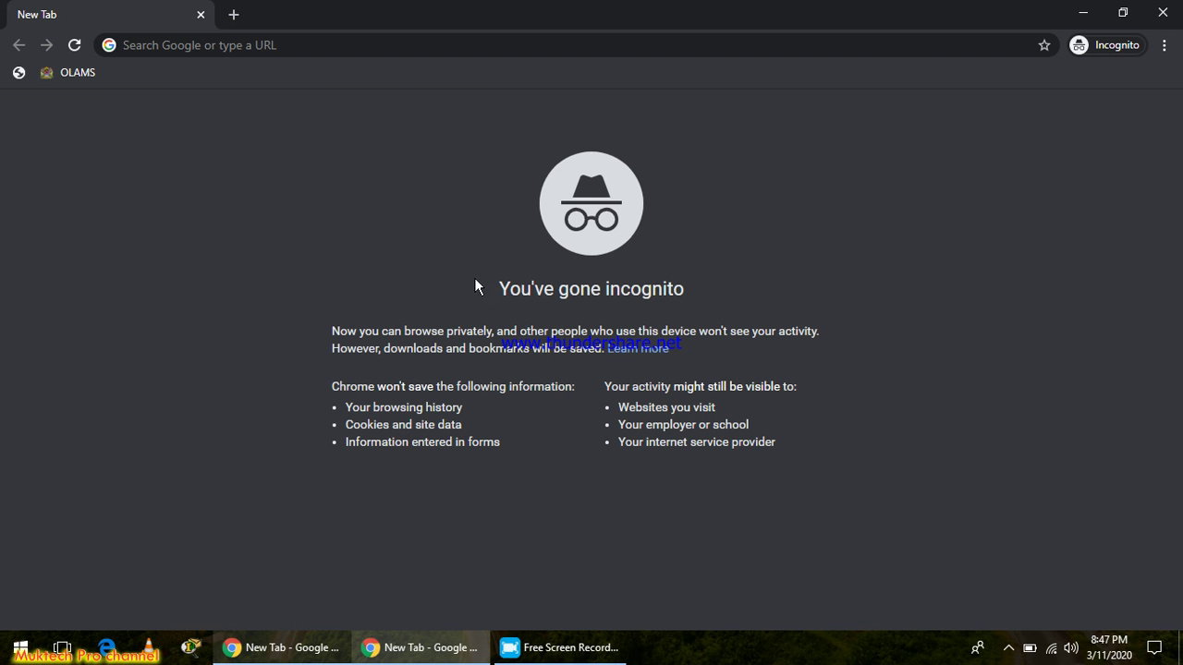
# Step: Enter muksitenews.blogspot.com in the incognito window's address bar to load the blog
pyautogui.click(268, 44)
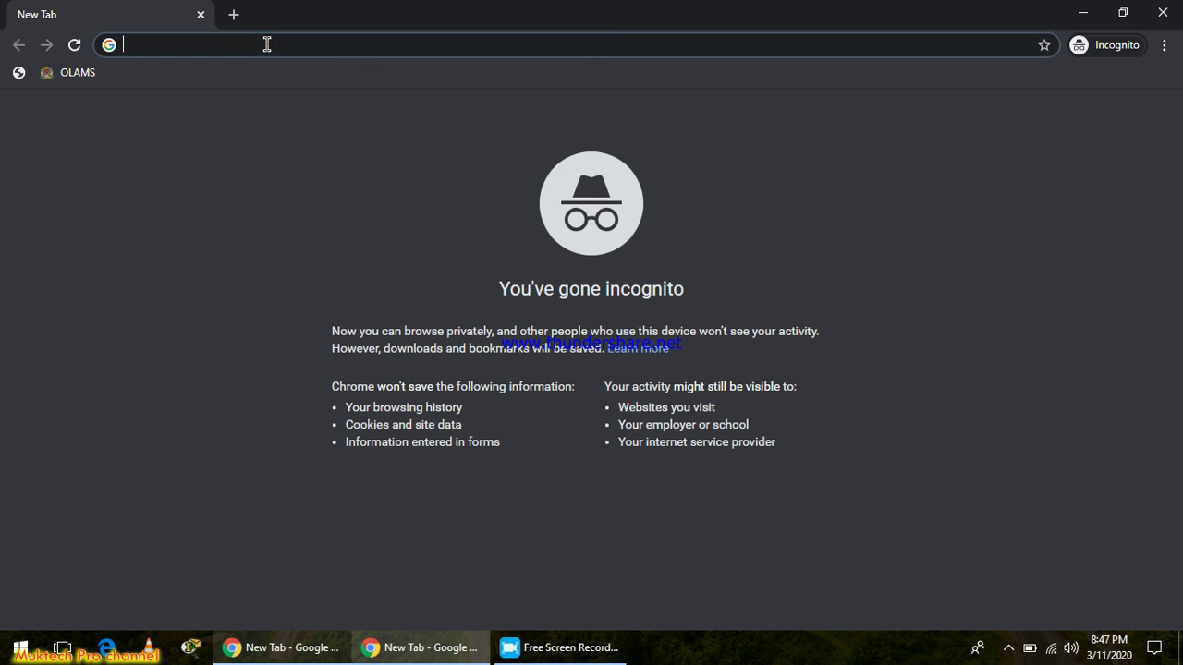
pyautogui.click(267, 44)
pyautogui.write('muksite')
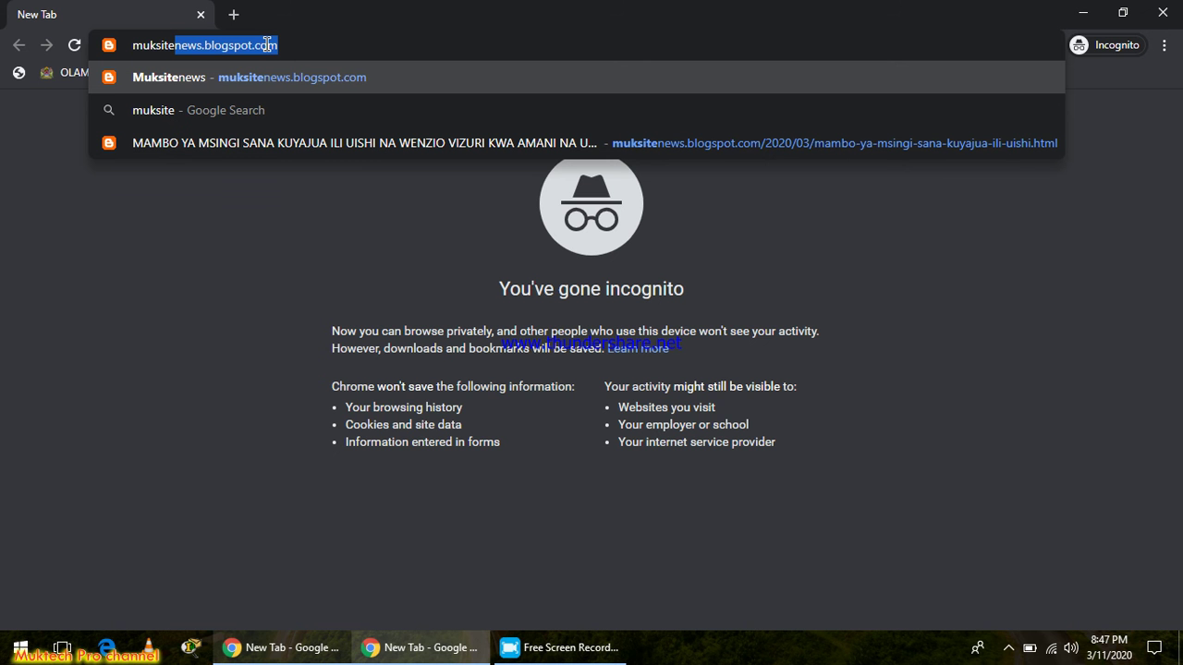
pyautogui.write('news')
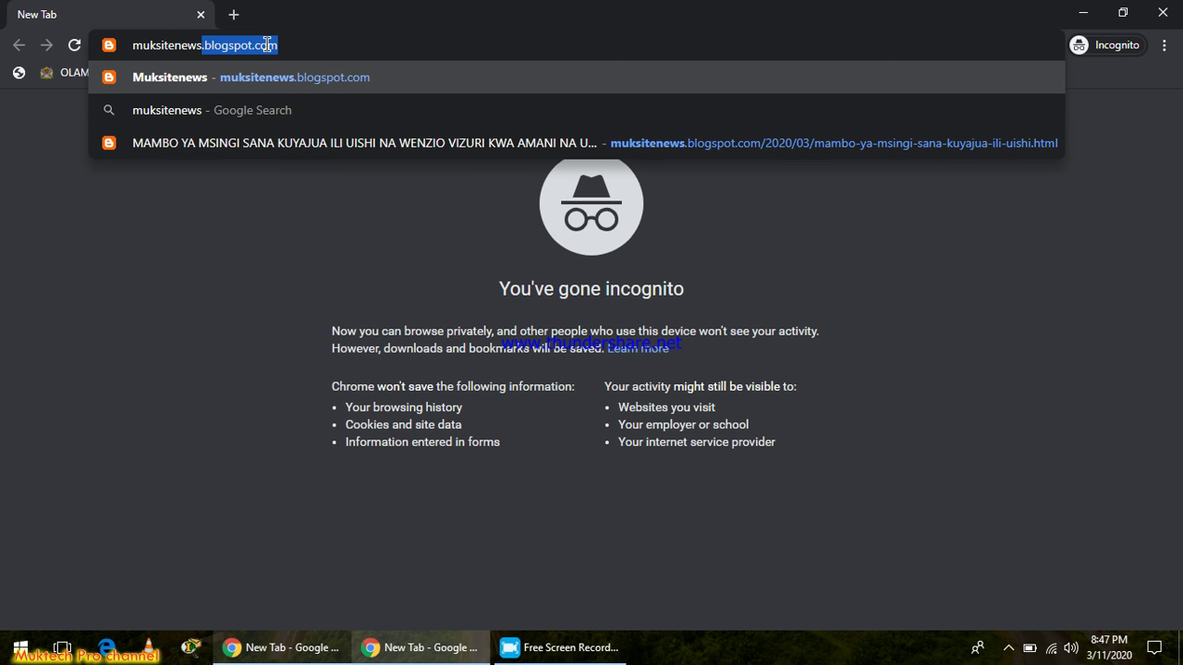
pyautogui.write('.blog')
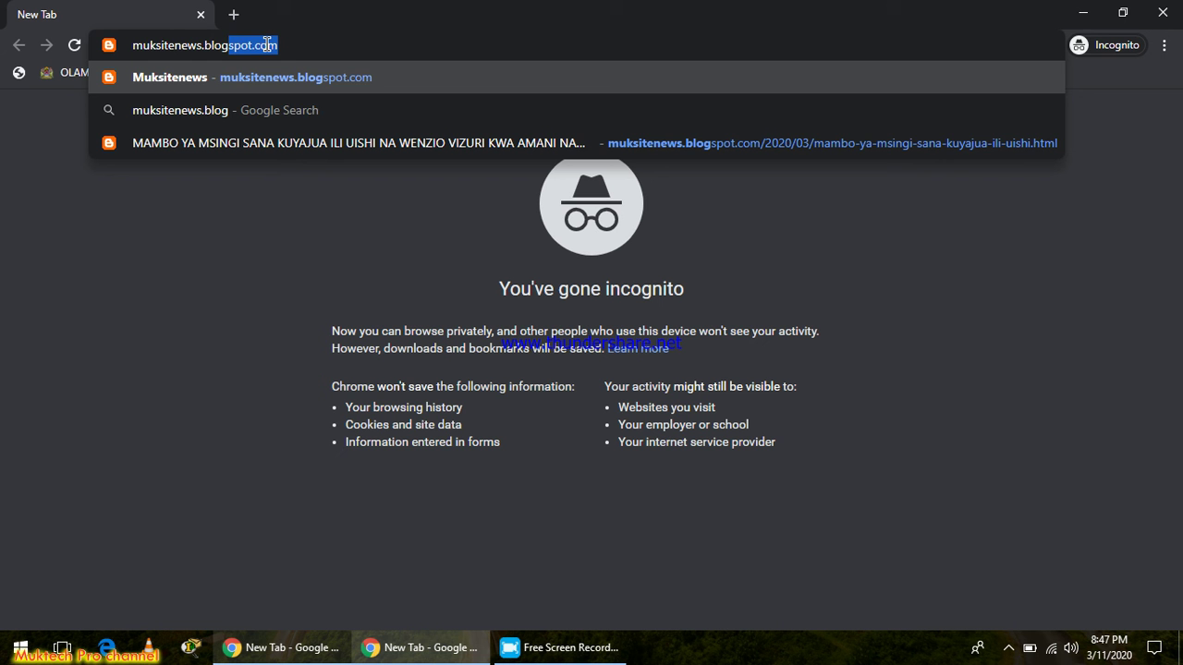
pyautogui.write('spot')
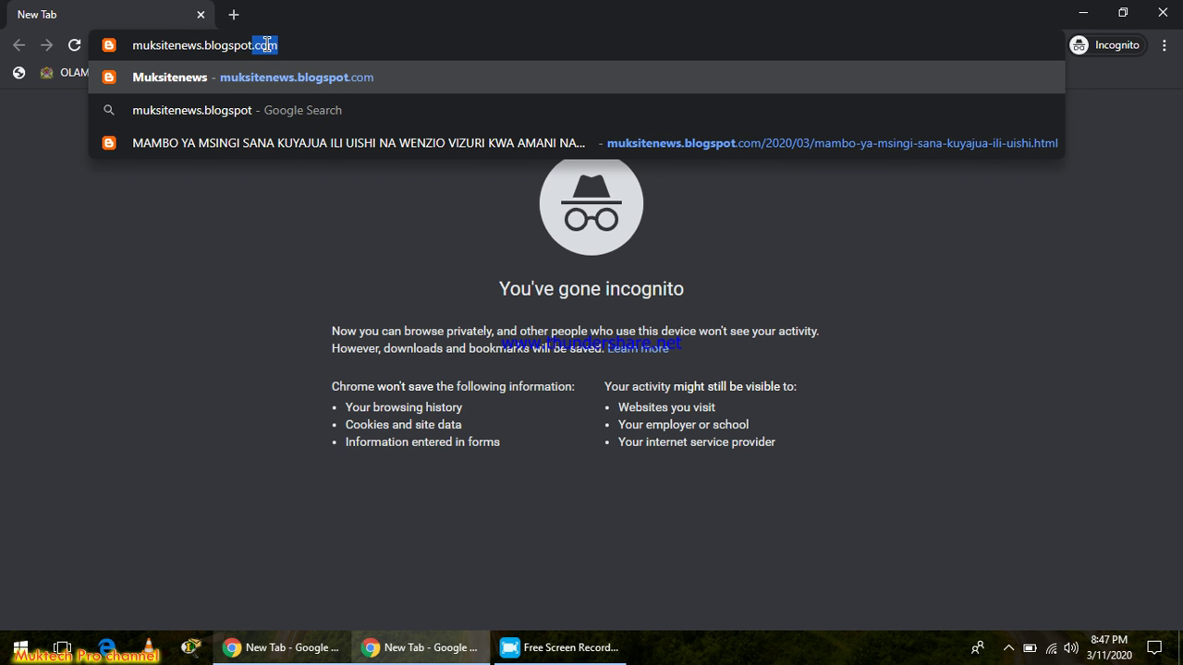
pyautogui.write('.com')
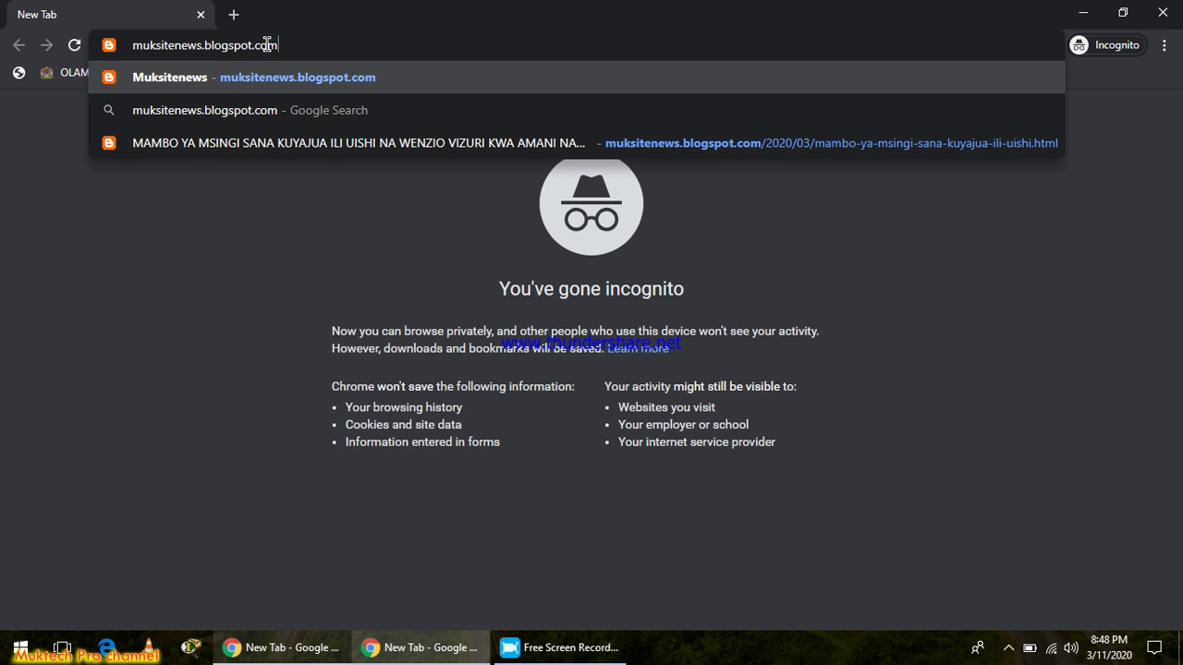
pyautogui.press('Return')
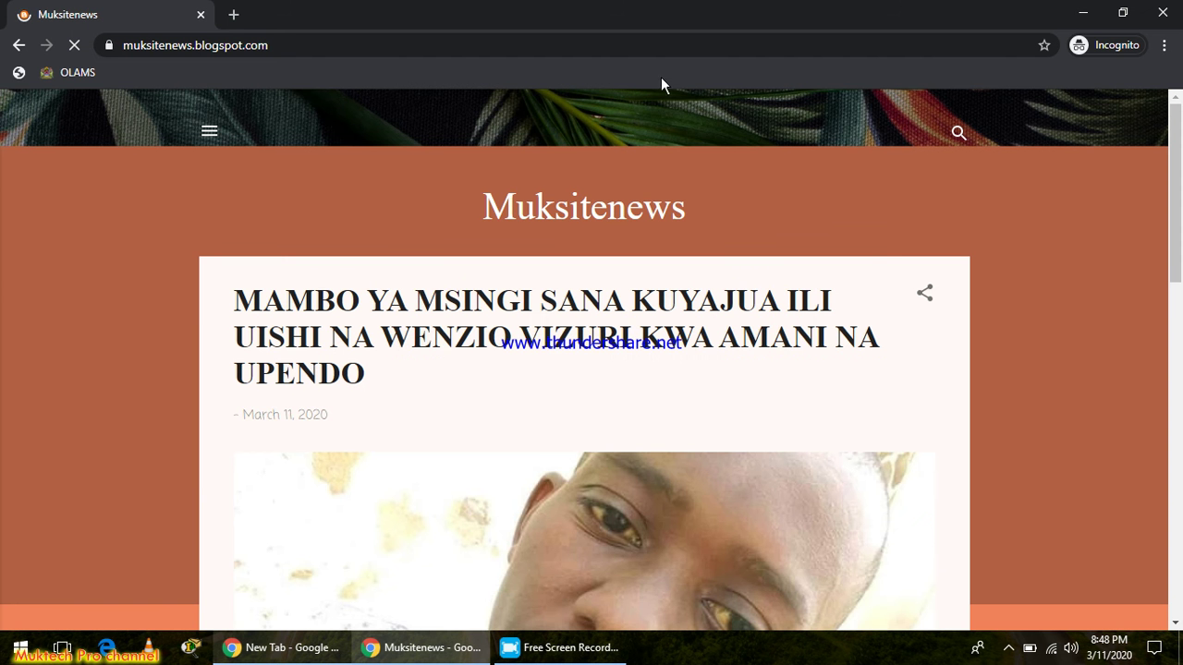
pyautogui.click(1166, 45)
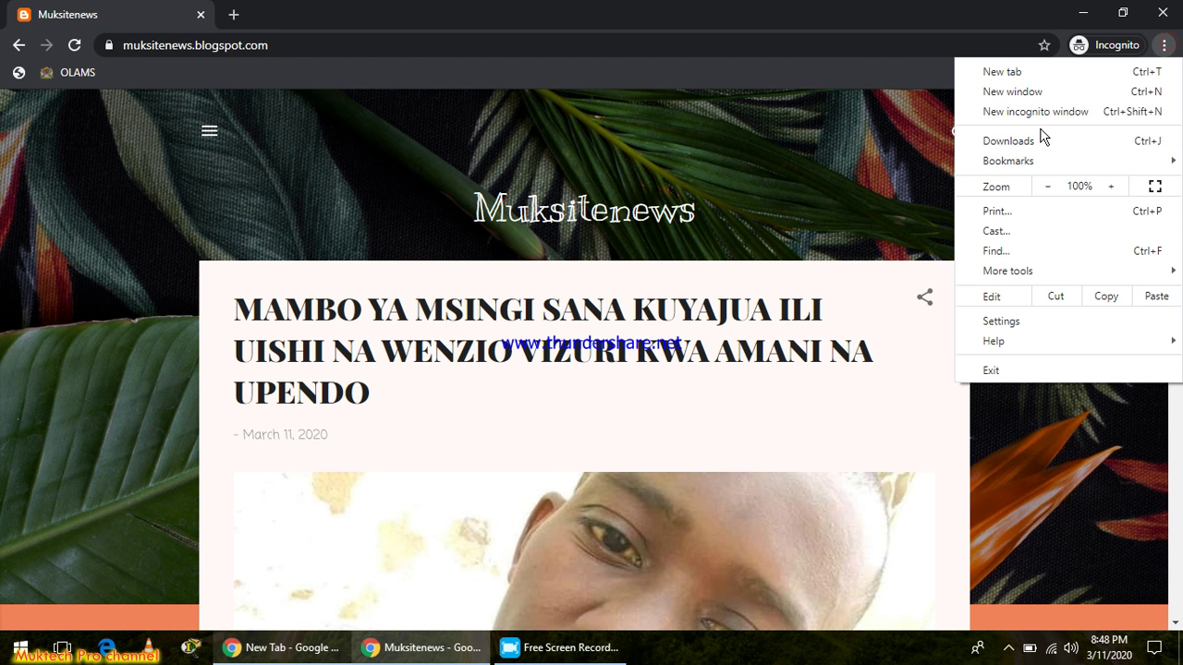
pyautogui.moveTo(1037, 163)
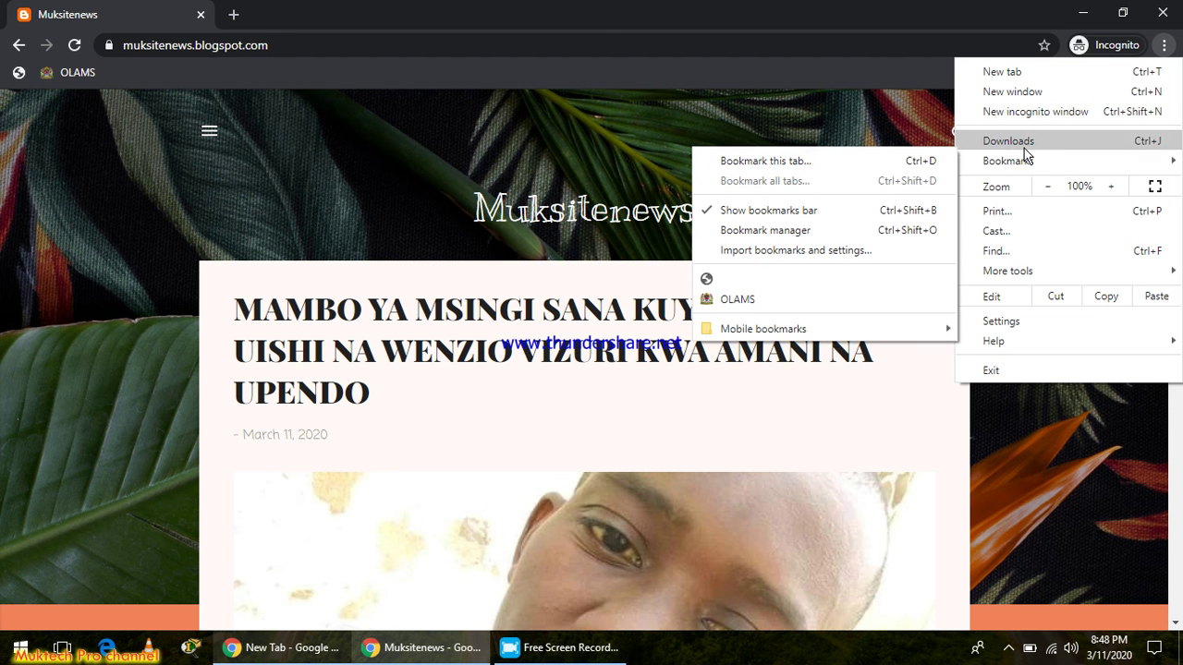
pyautogui.click(1174, 44)
pyautogui.click(1175, 44)
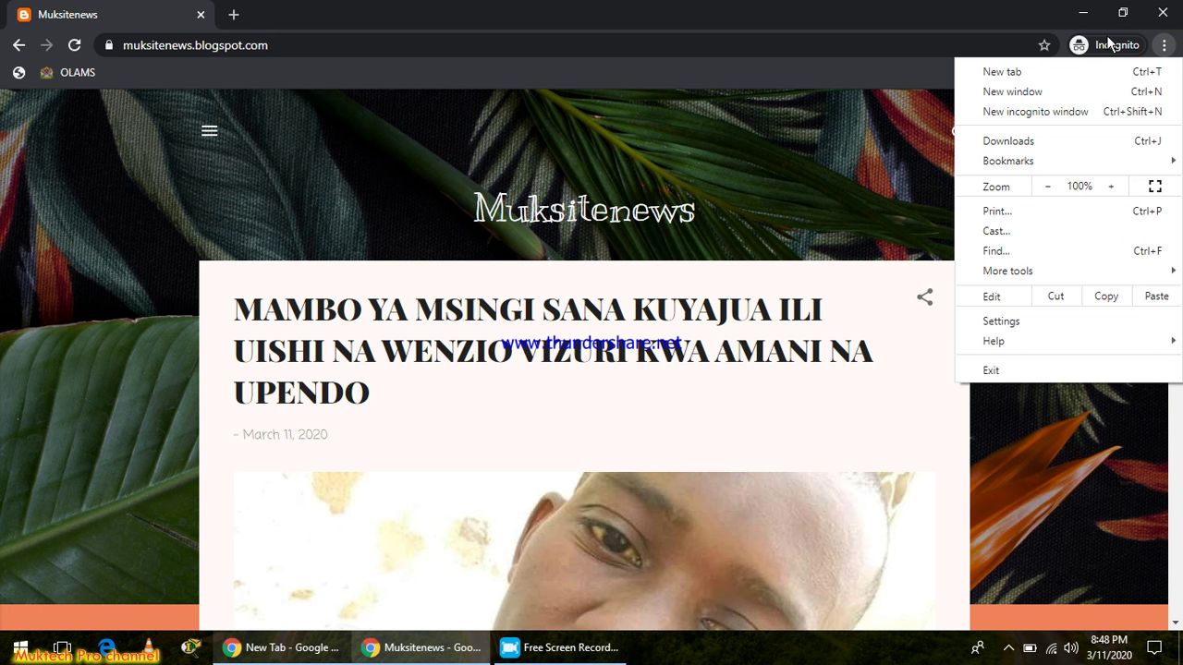
pyautogui.moveTo(980, 163)
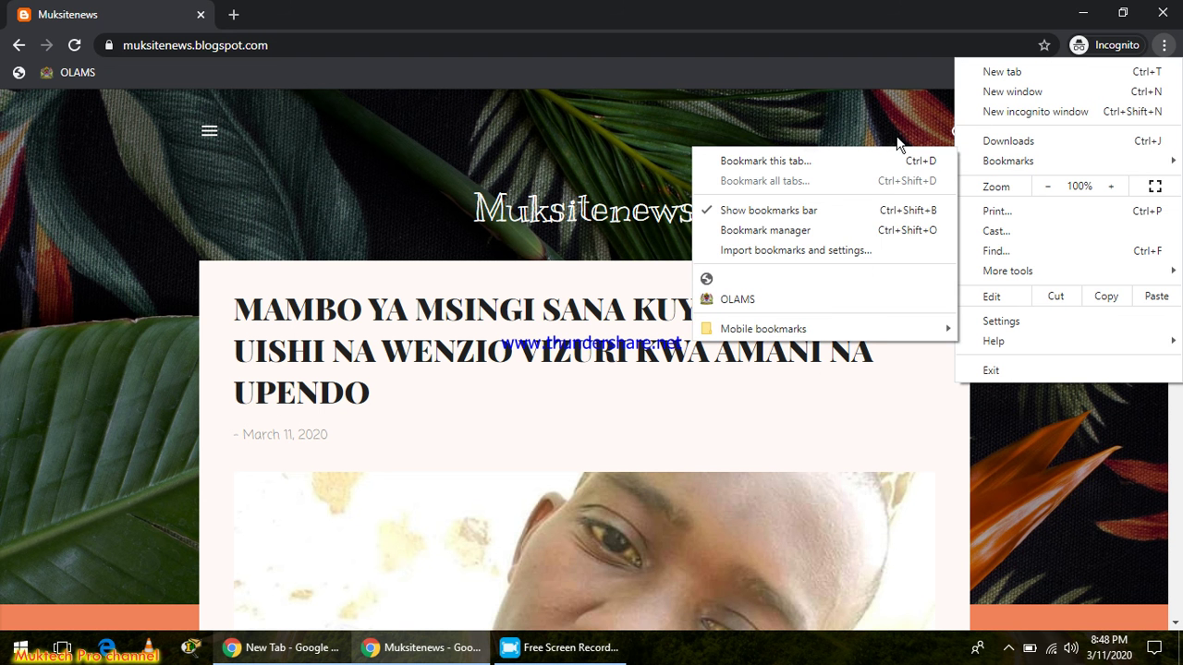
pyautogui.click(777, 136)
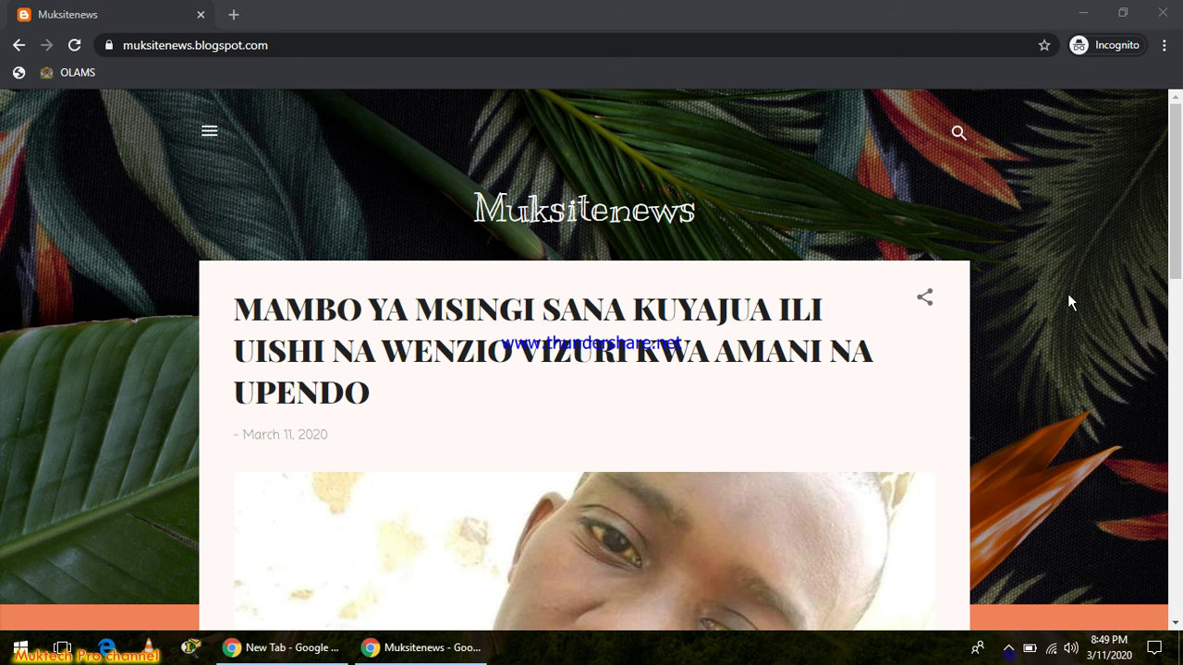
# Step: Choose Exit Incognito from the Incognito button's options to close the private window
pyautogui.click(1165, 45)
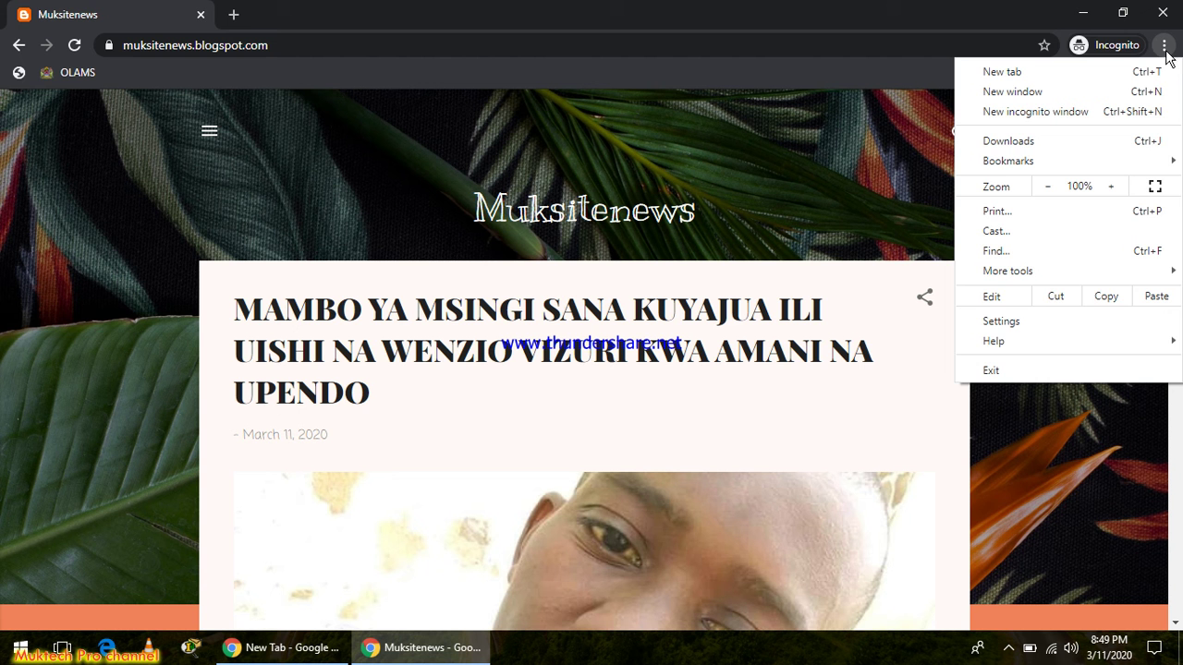
pyautogui.click(1121, 48)
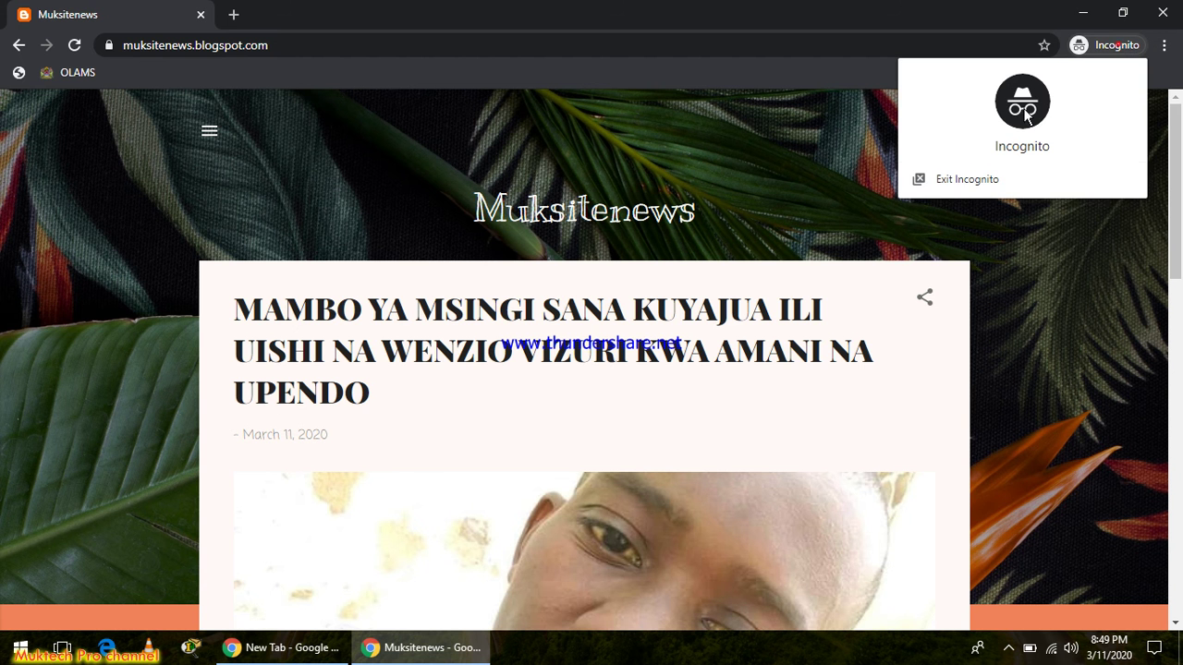
pyautogui.click(961, 179)
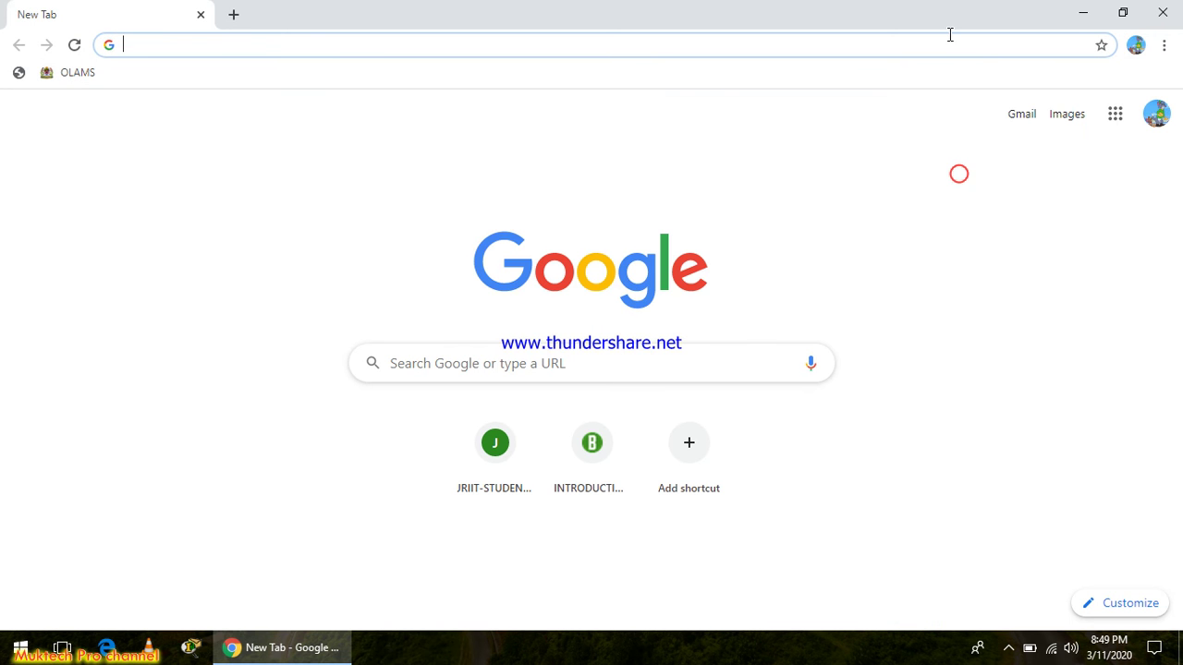
# Step: Restore the closed Muksitenews tab from History's Recently closed list
pyautogui.click(843, 37)
pyautogui.click(1165, 44)
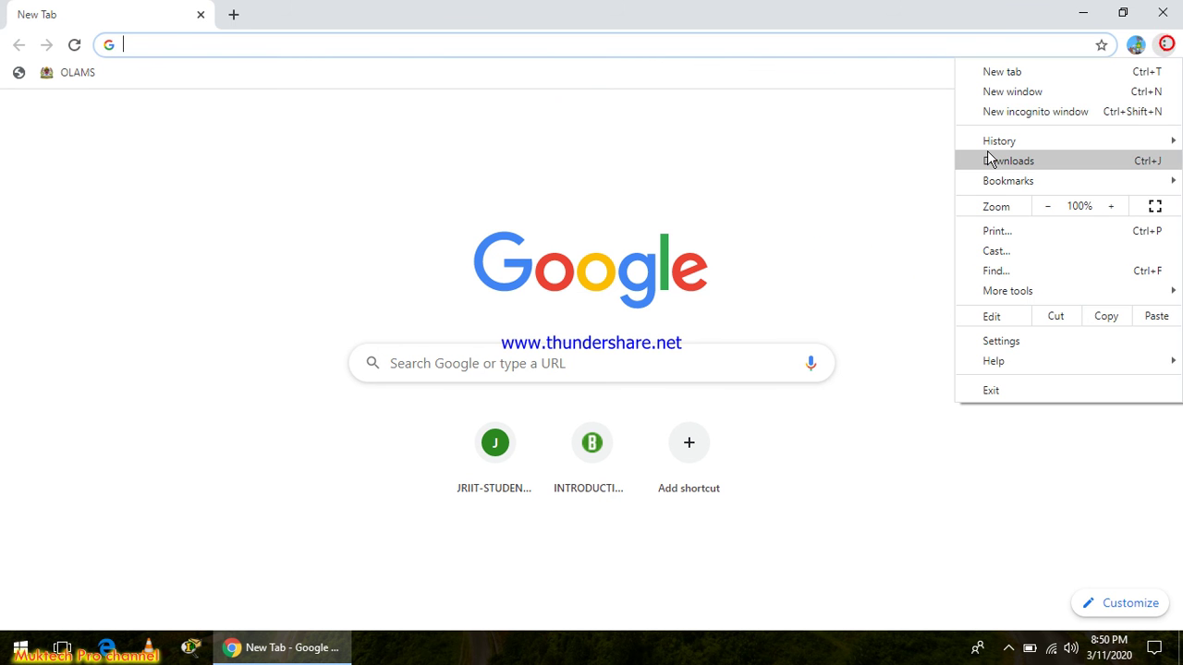
pyautogui.moveTo(998, 149)
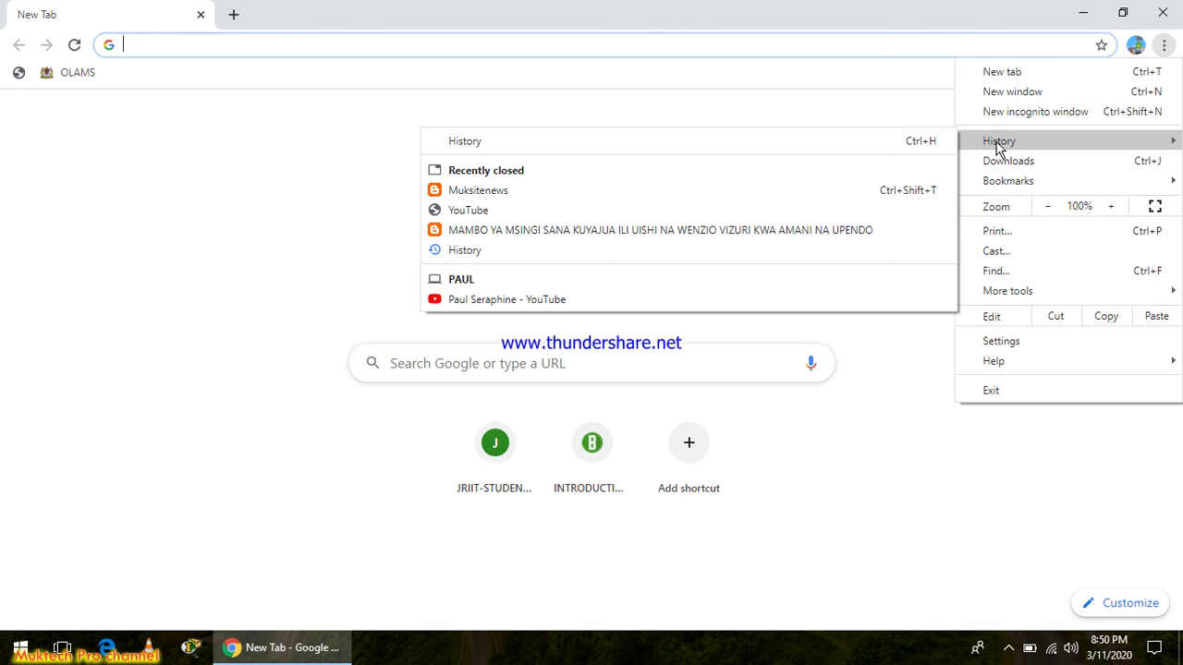
pyautogui.click(505, 191)
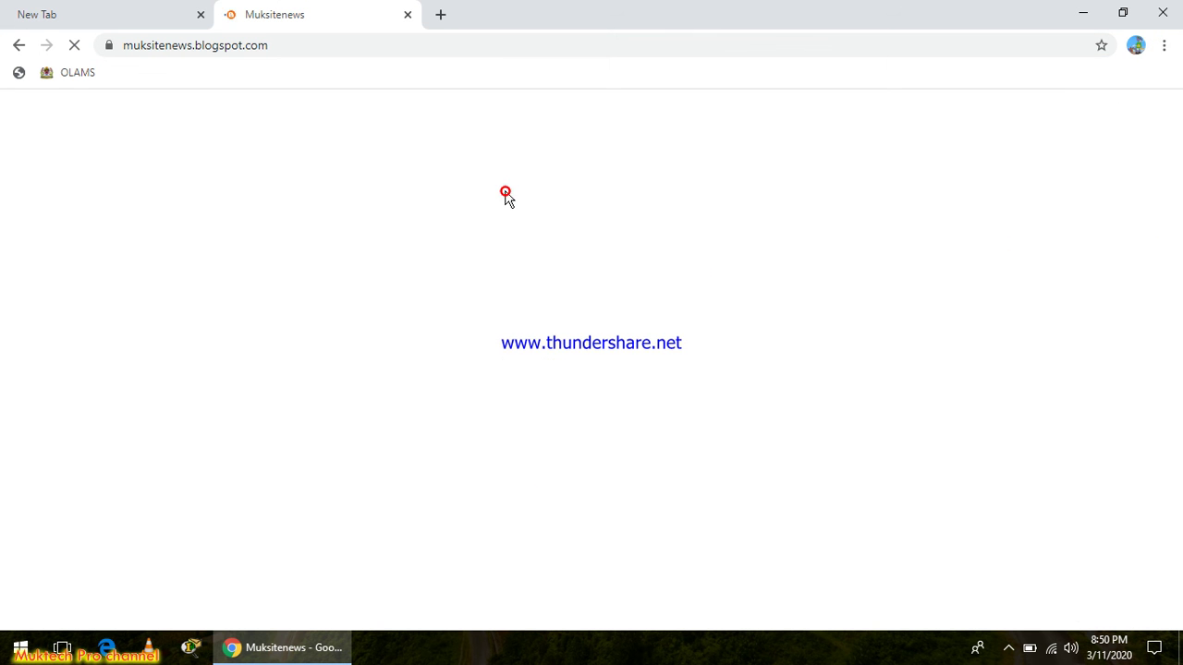